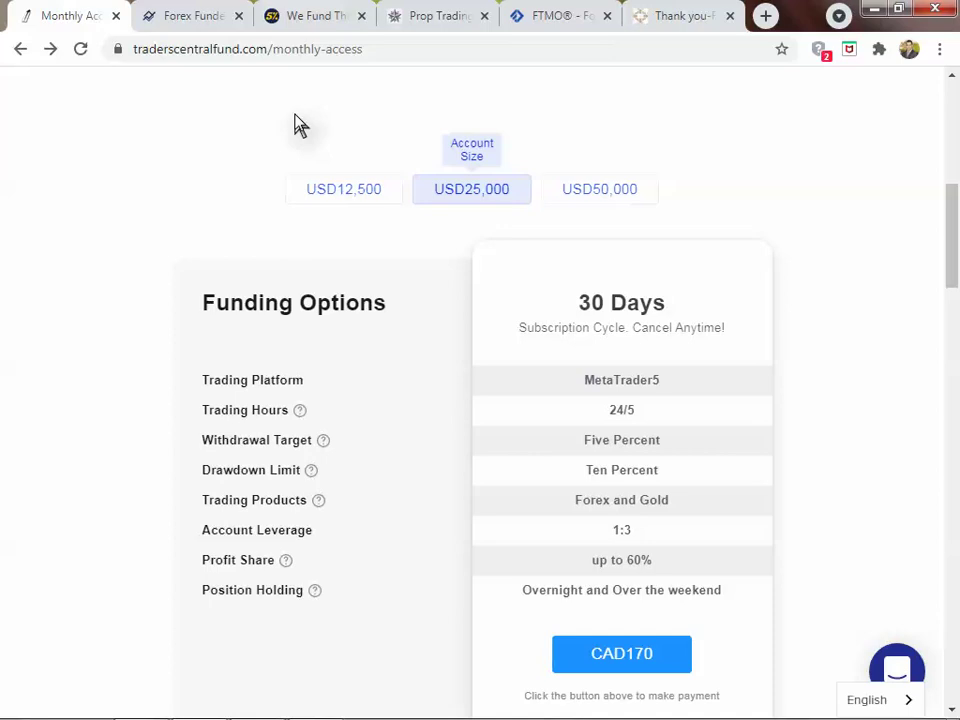
- View the Audacity Capital stage table, then switch to Excel and examine the starting amount, rate and final amount in the compounding table
left_click(680, 28)
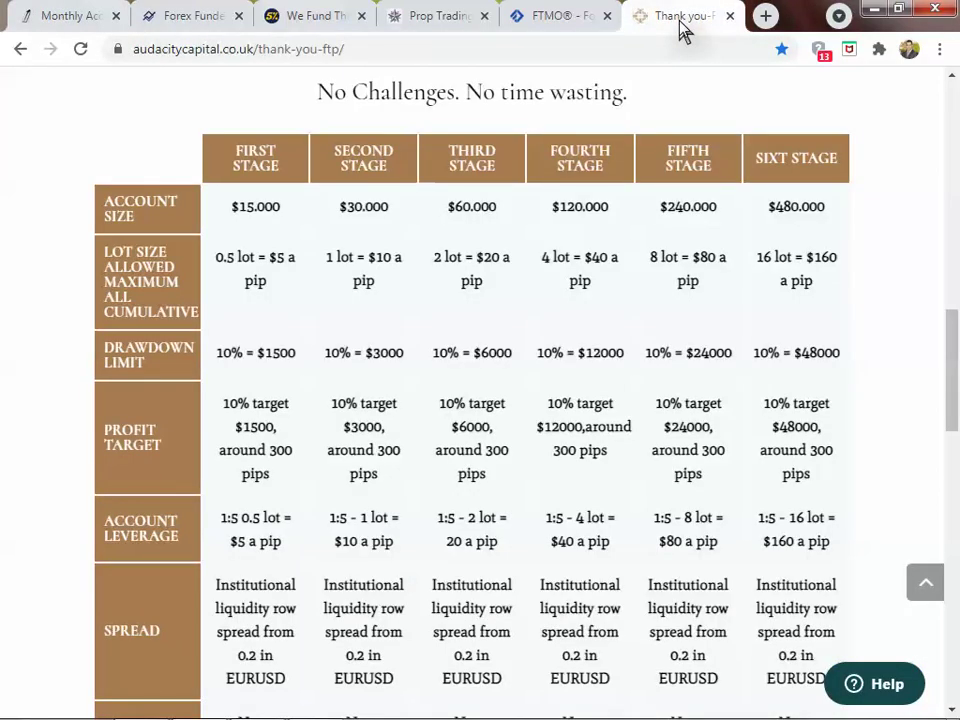
key("alt+Tab")
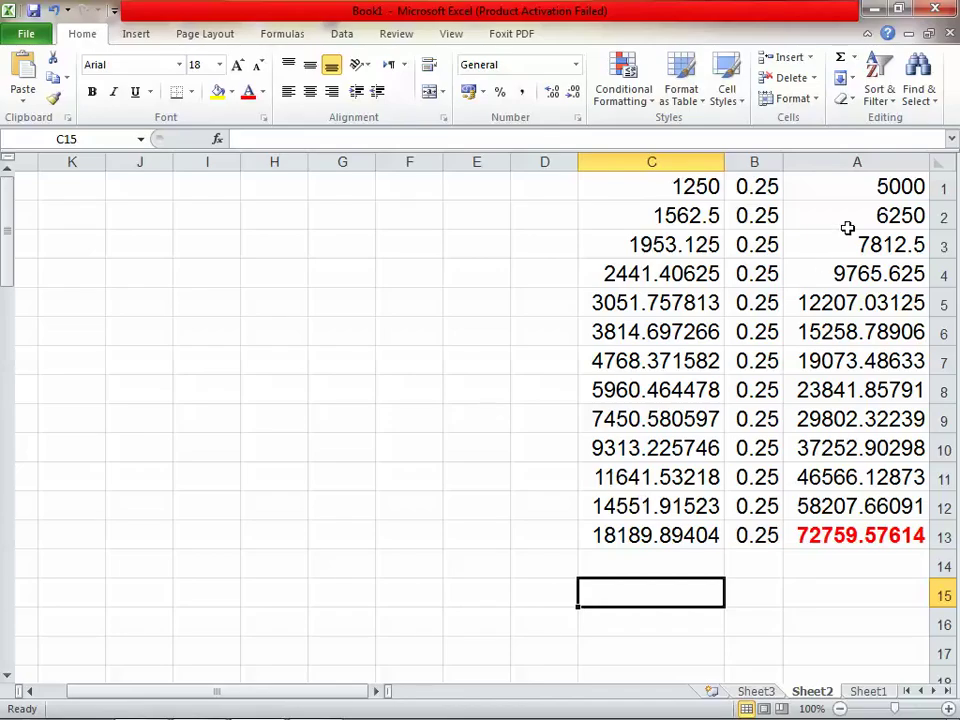
left_click(885, 184)
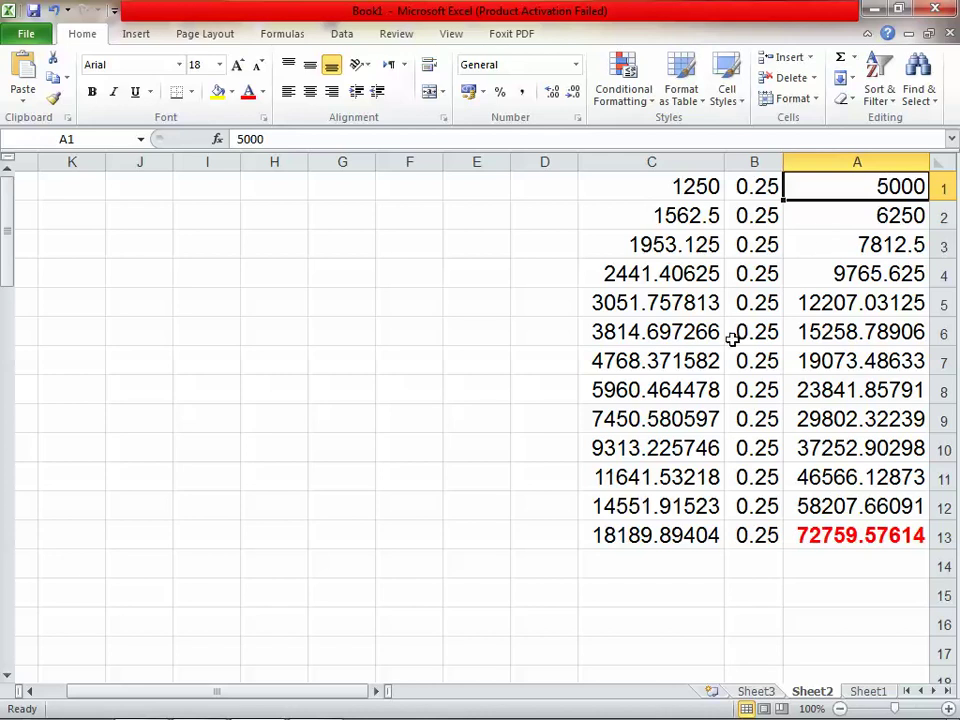
left_click(760, 187)
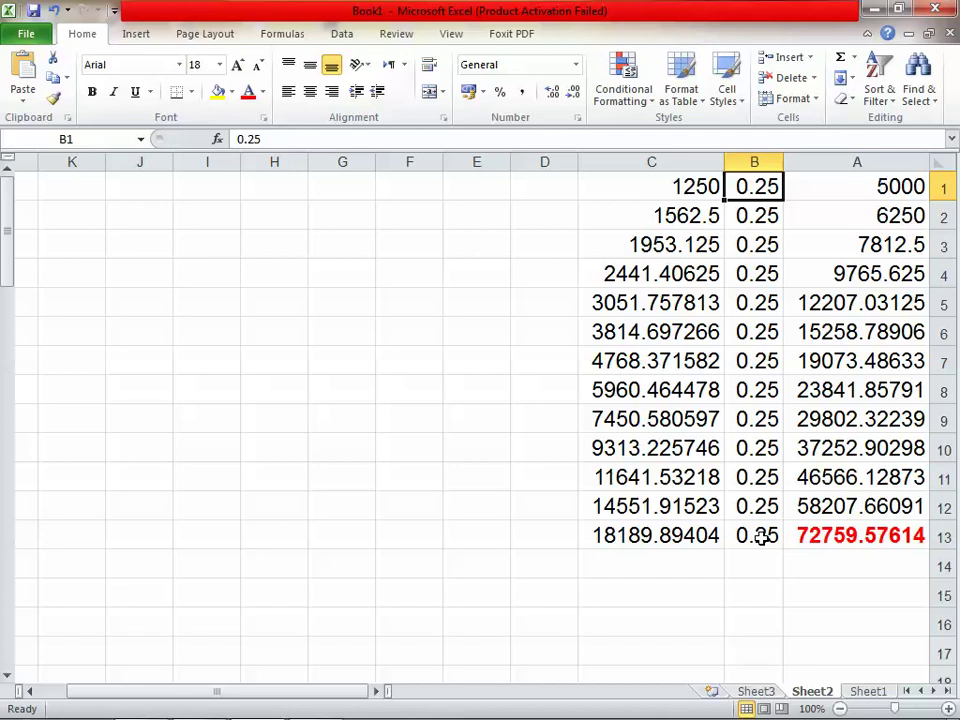
left_click(874, 197)
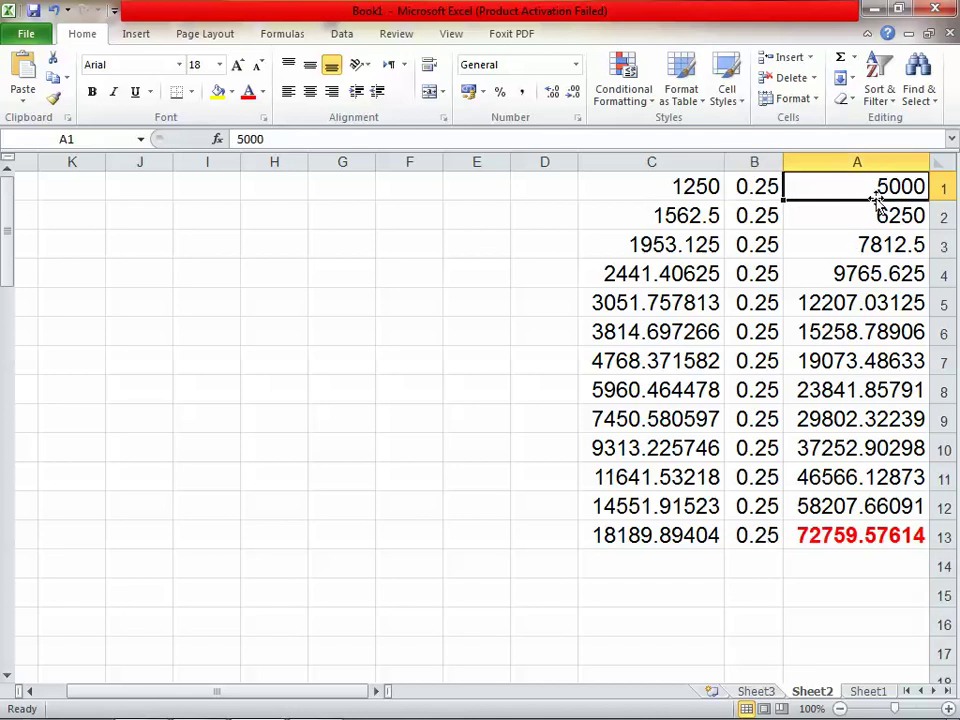
left_click(821, 542)
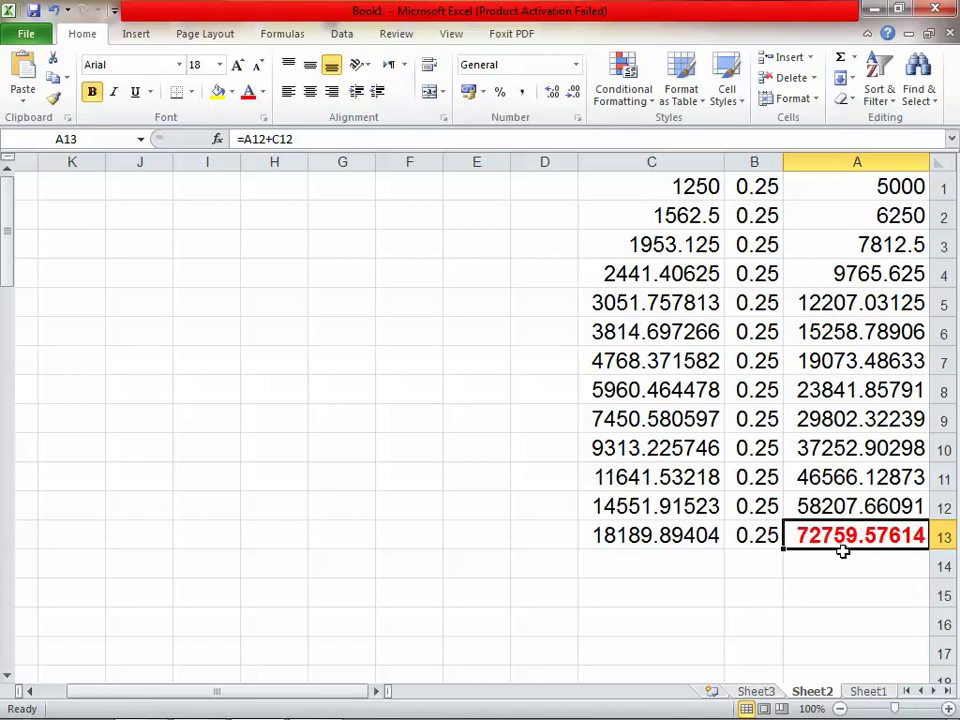
left_click(755, 194)
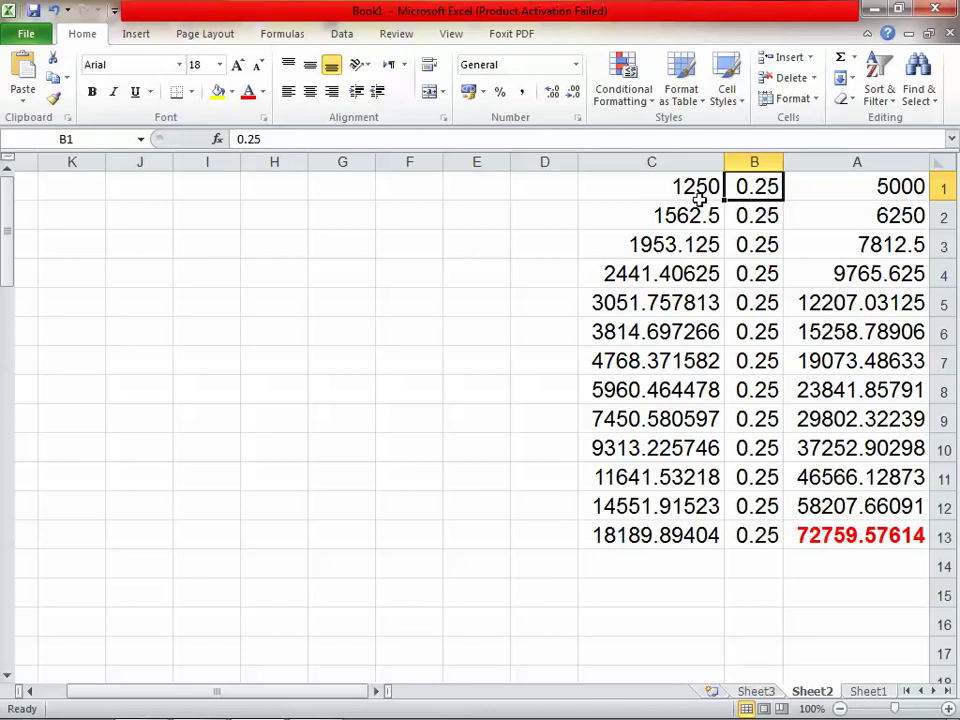
- Enter 500 in cell E1 and 0.1 in cell F1 beside the compounding table
left_click(489, 191)
double_click(488, 190)
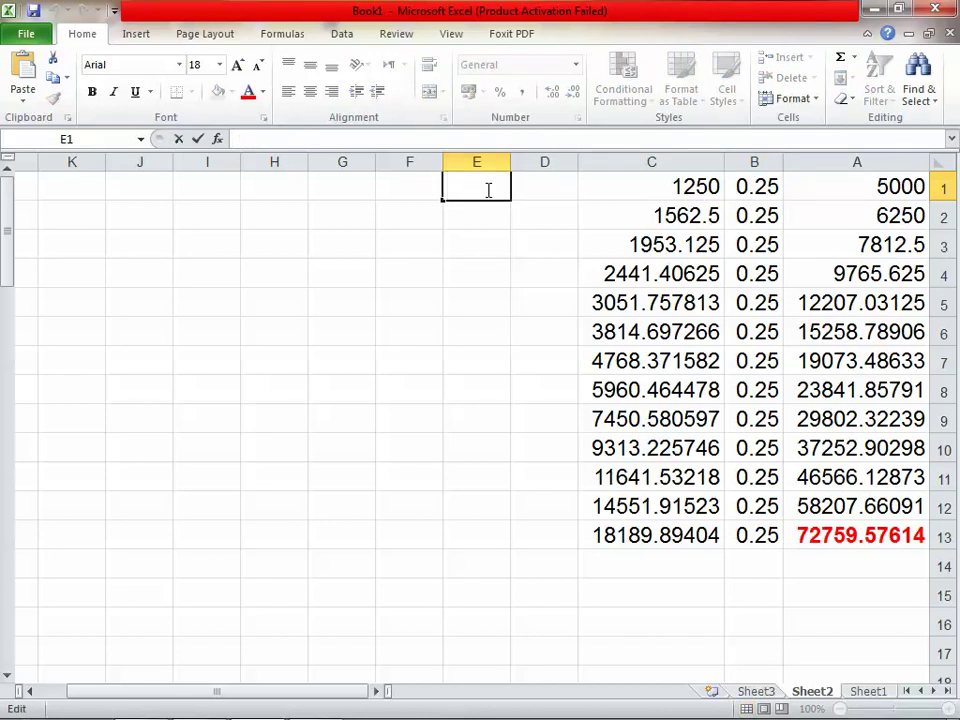
type("500")
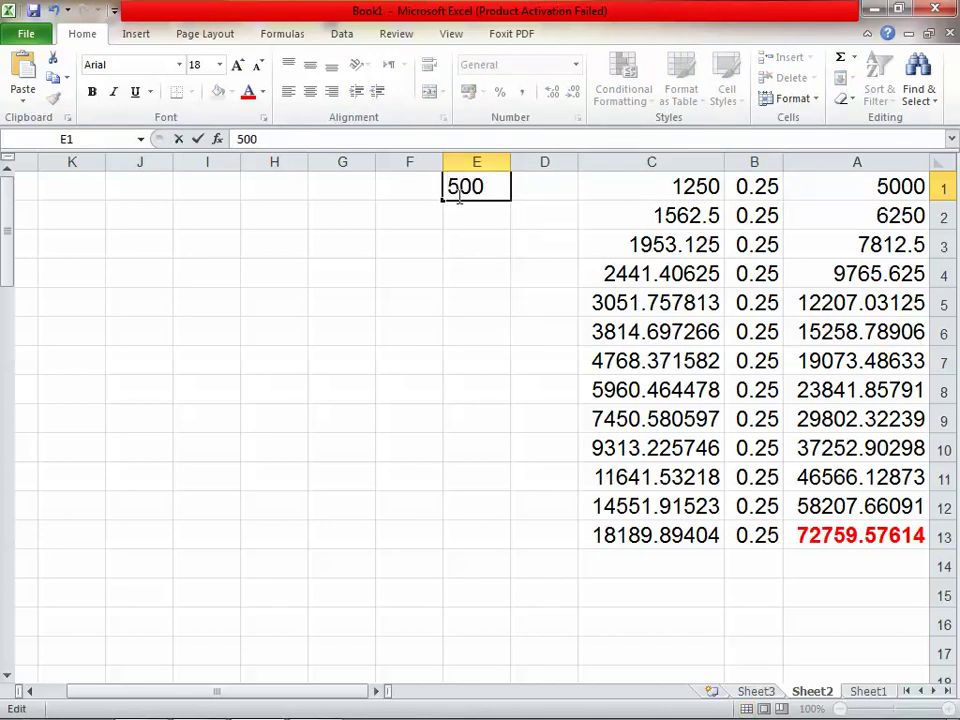
left_click(424, 190)
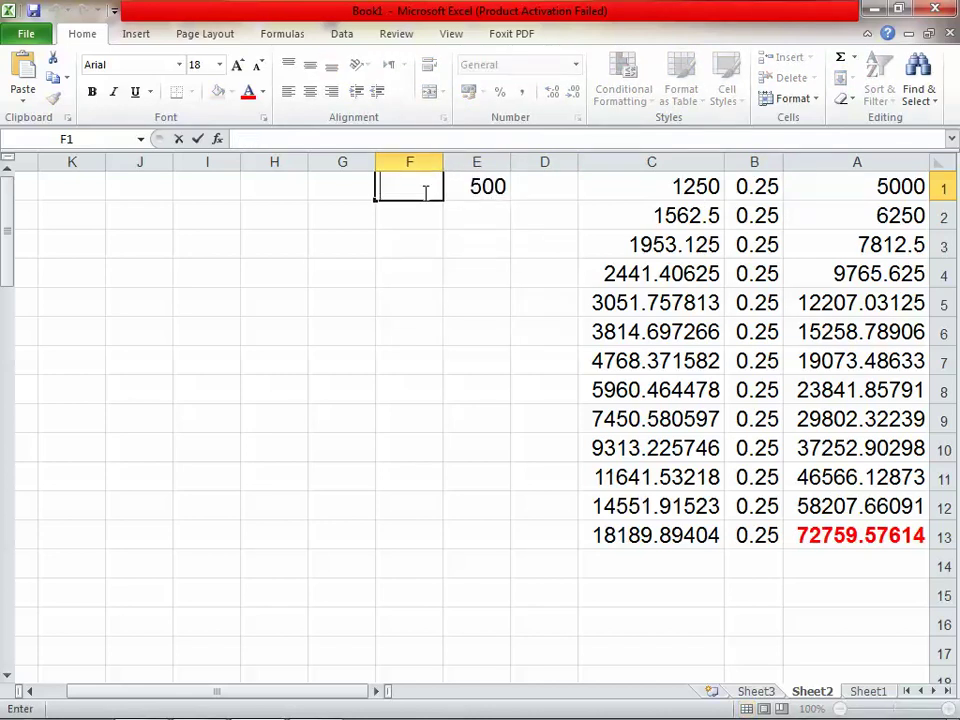
type(".1")
- Enter the formula =E1*F1 in cell G1 to multiply the amount by the rate
left_click(364, 188)
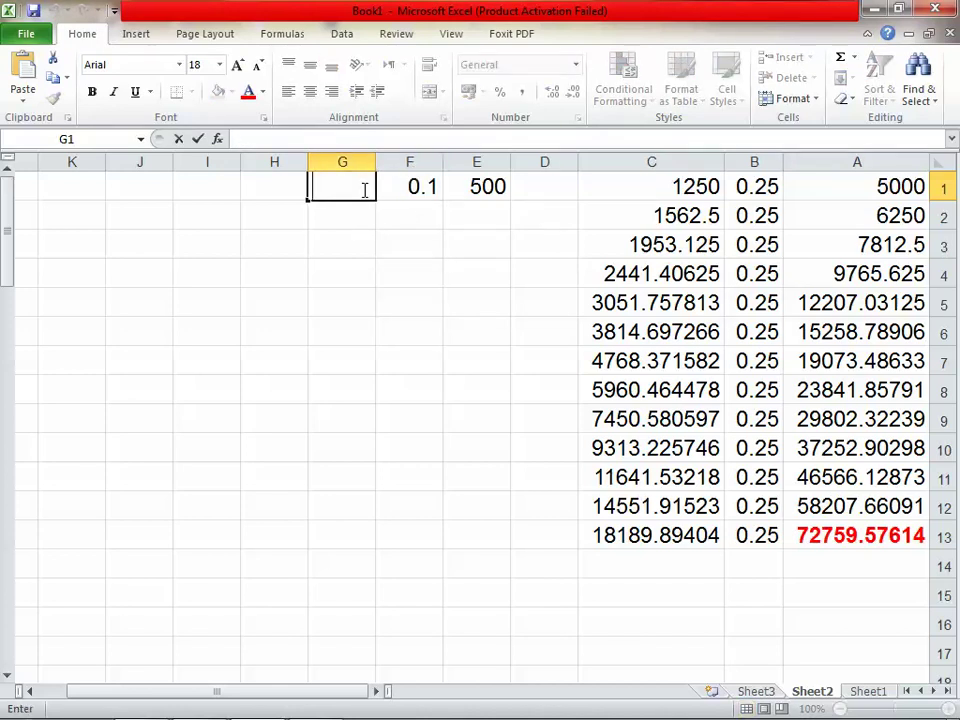
type("=")
left_click(464, 189)
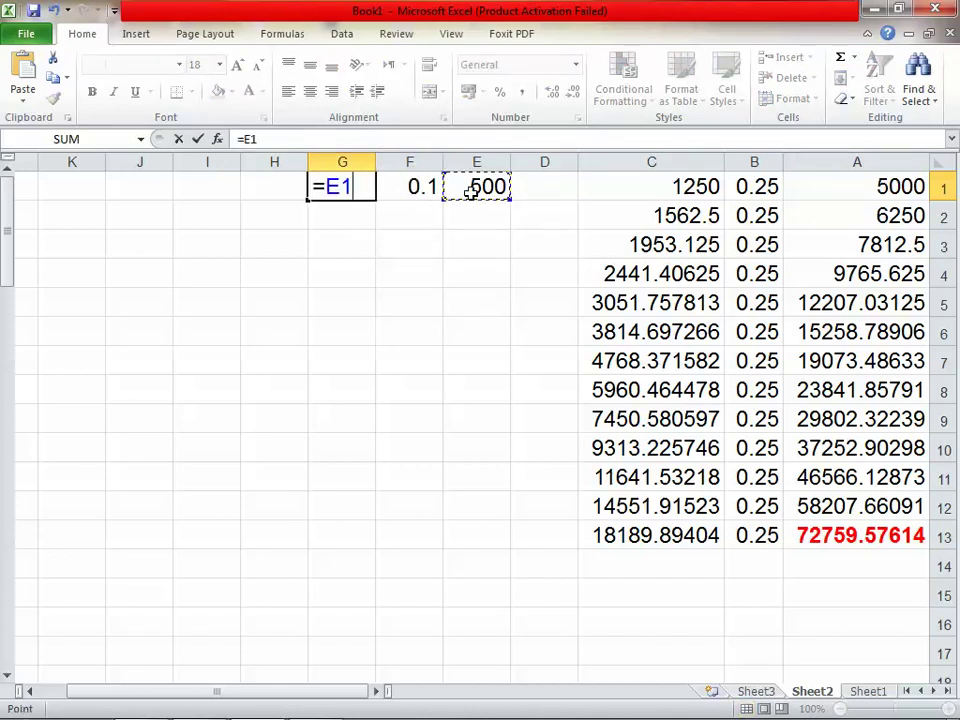
type("*")
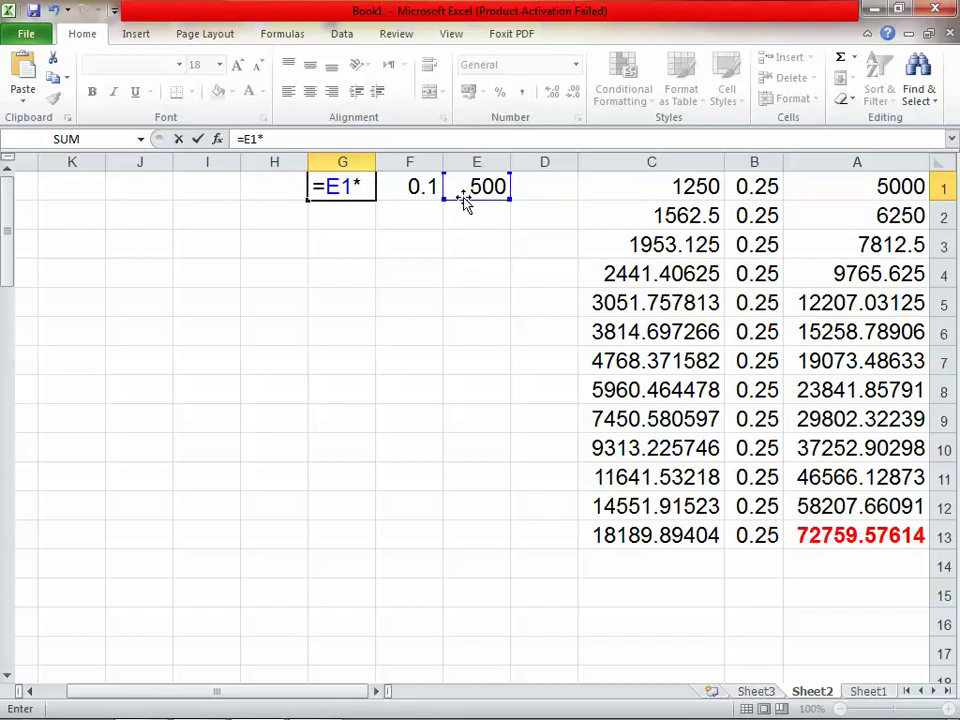
left_click(414, 190)
key("Return")
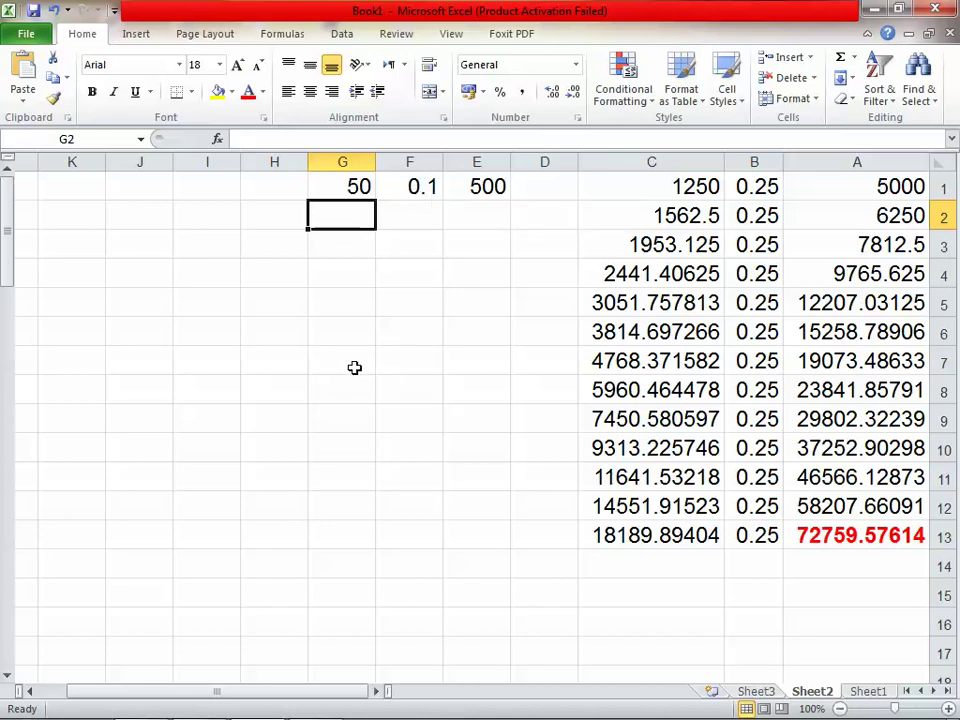
- Open an empty cell in column A below the compounding table for entry
scroll(359, 370, "down", 2)
scroll(359, 370, "down", 2)
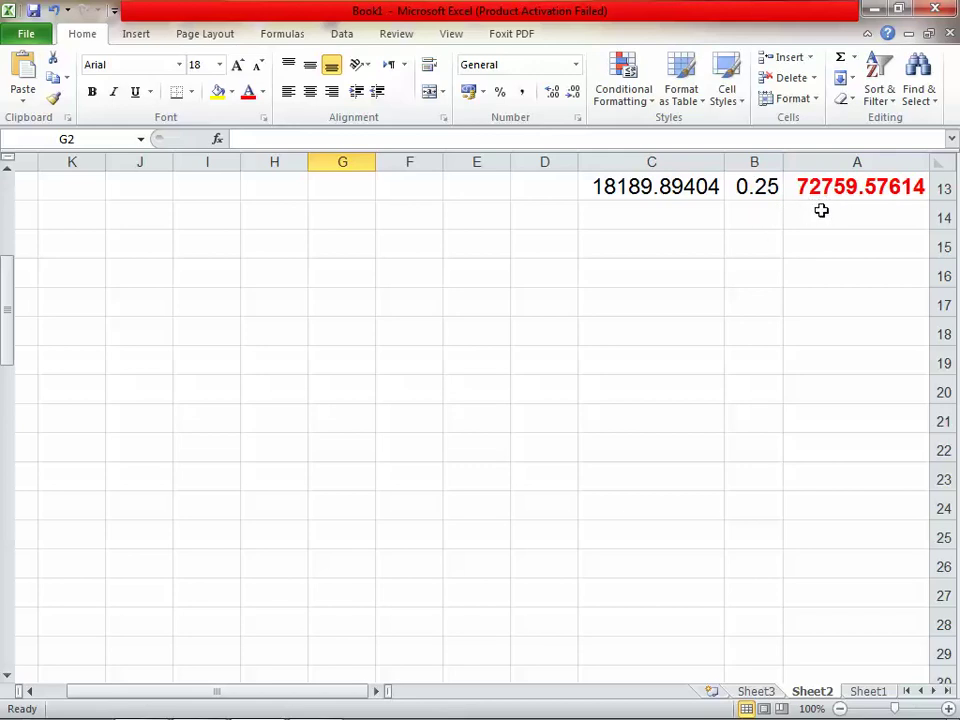
scroll(817, 276, "down", 3)
double_click(838, 276)
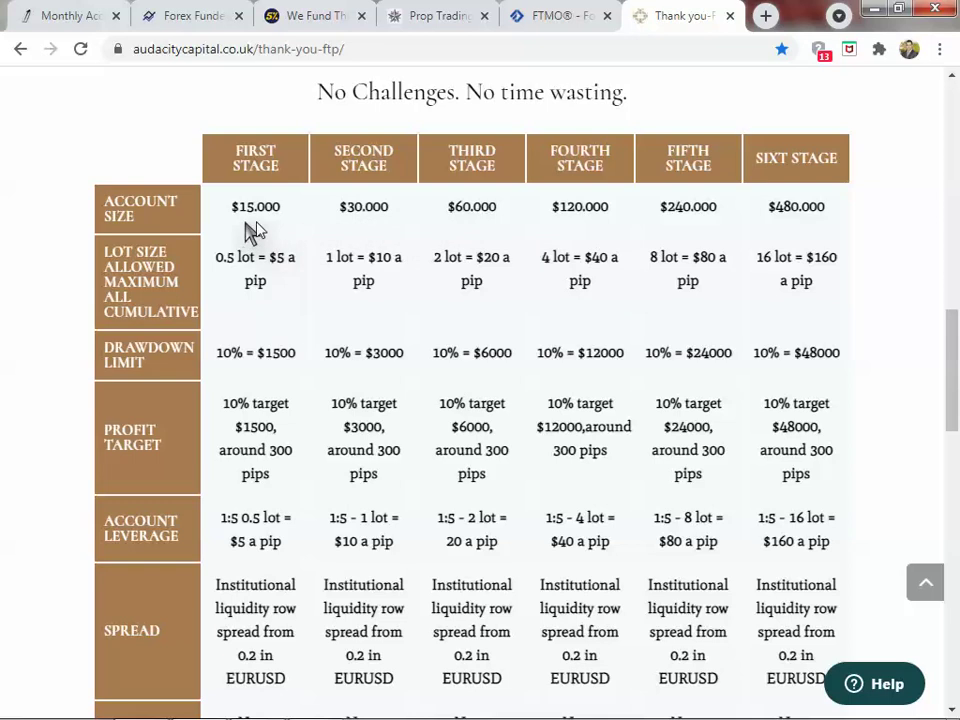
- Highlight the account sizes of the first through sixth stages on the Audacity Capital page, then switch back to Excel
left_click_drag(281, 216, 231, 208)
left_click(393, 218)
left_click_drag(393, 212, 338, 208)
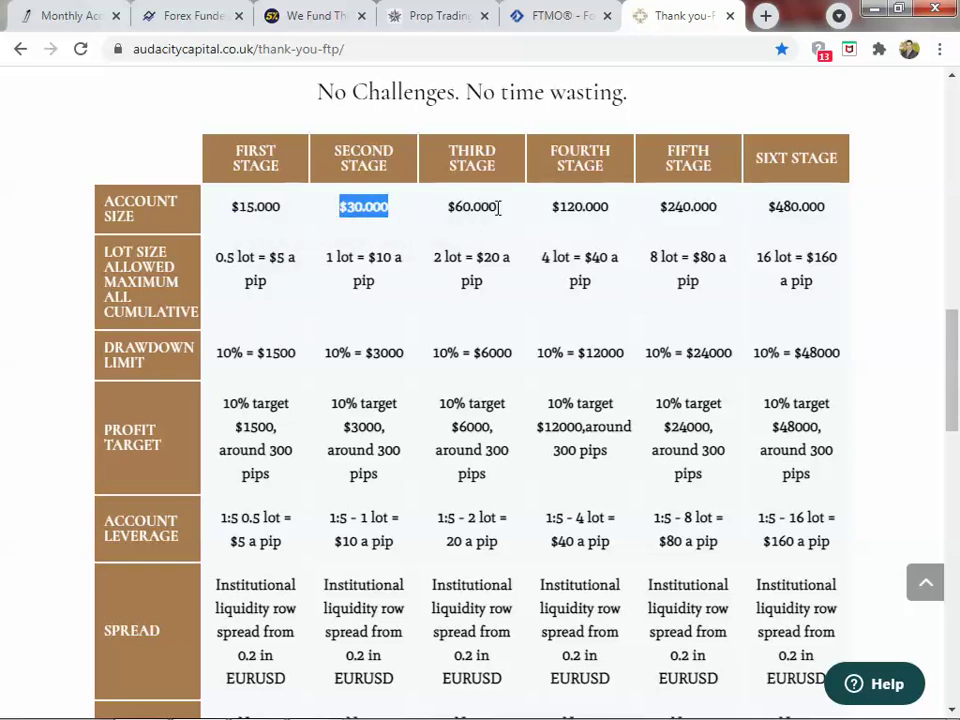
left_click_drag(499, 208, 442, 210)
left_click_drag(610, 208, 550, 210)
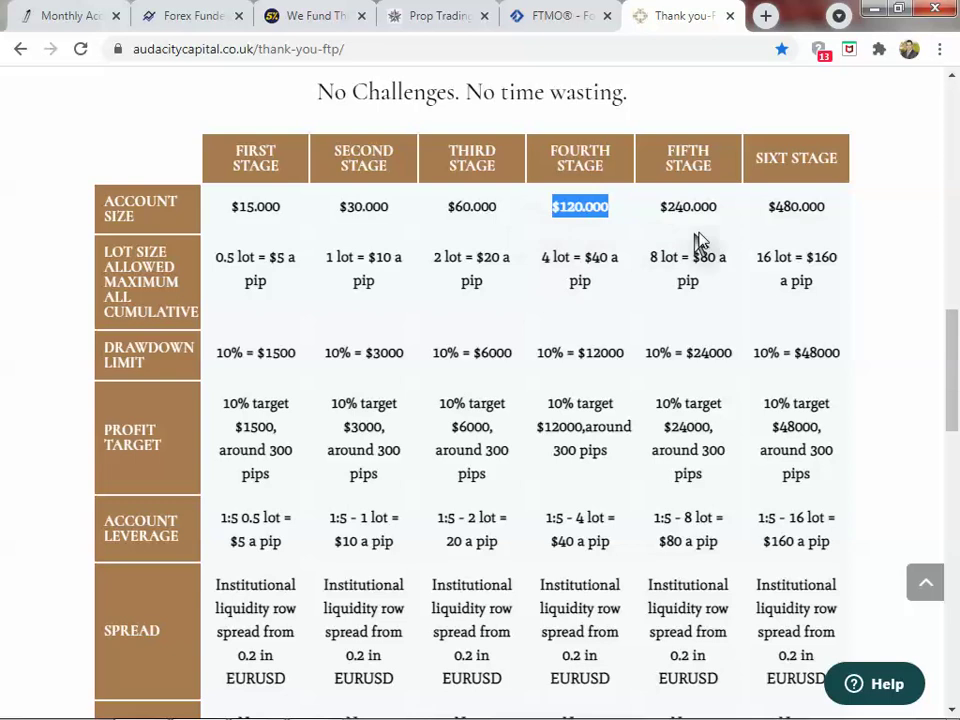
left_click(720, 214)
left_click_drag(667, 208, 718, 230)
left_click_drag(828, 214, 768, 220)
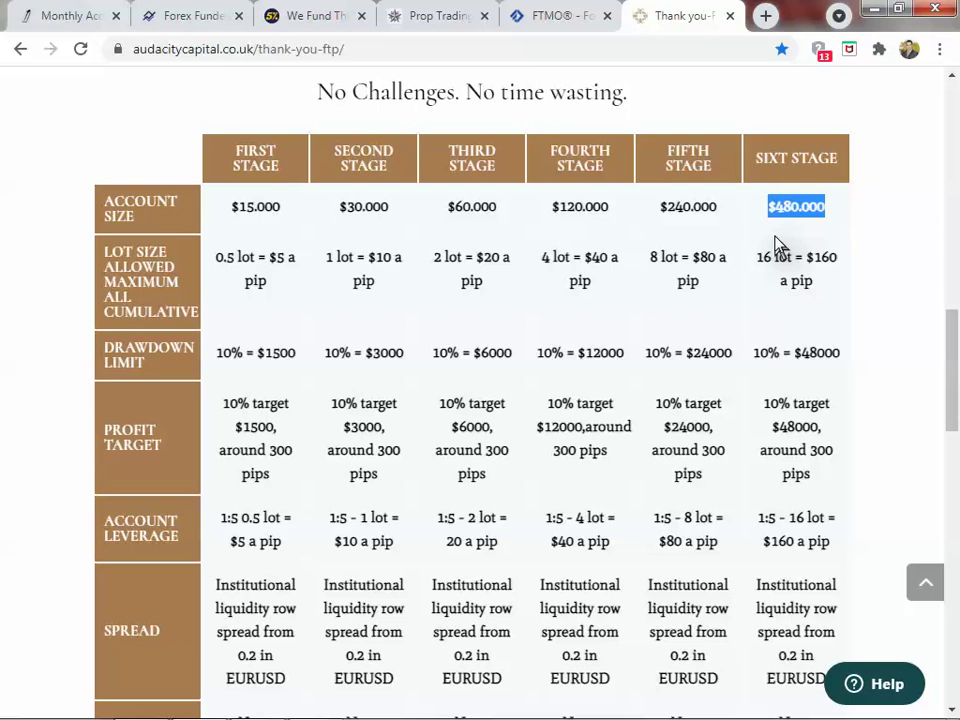
key("alt+Tab")
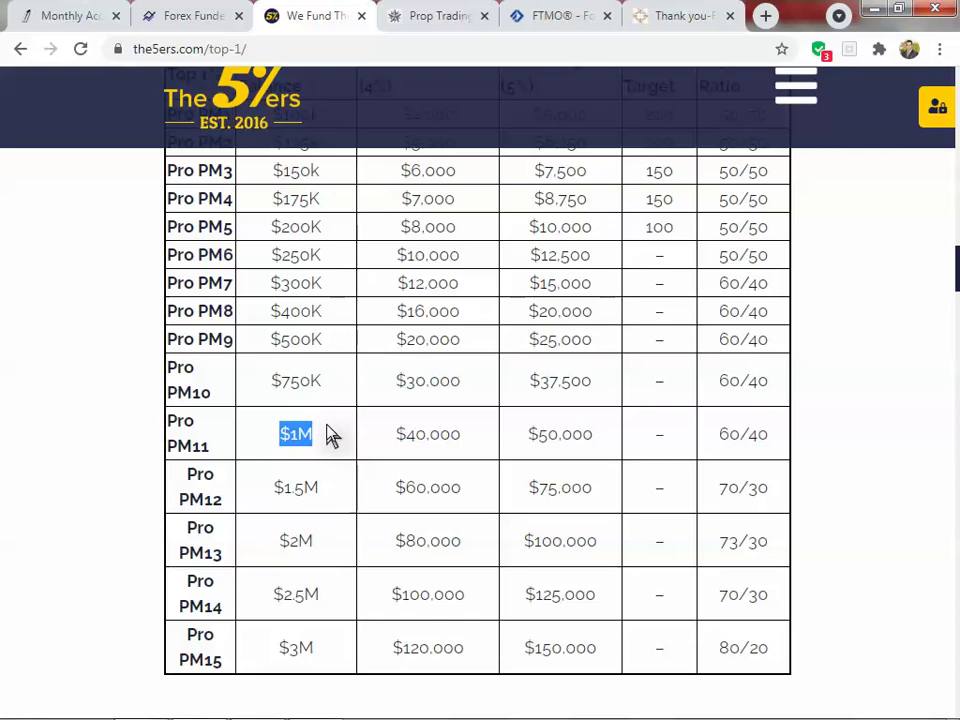
- Highlight the fifth growth stage's 1,000,000 account size on the Lux Trading Firm page, then return to Excel
key("ctrl+Tab")
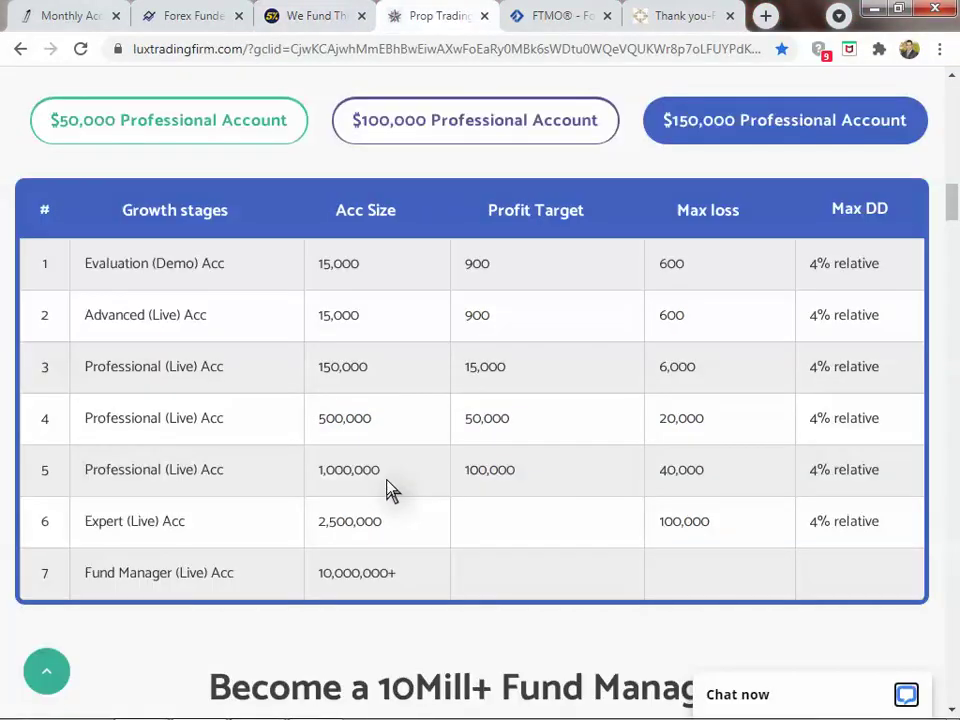
left_click_drag(388, 489, 306, 480)
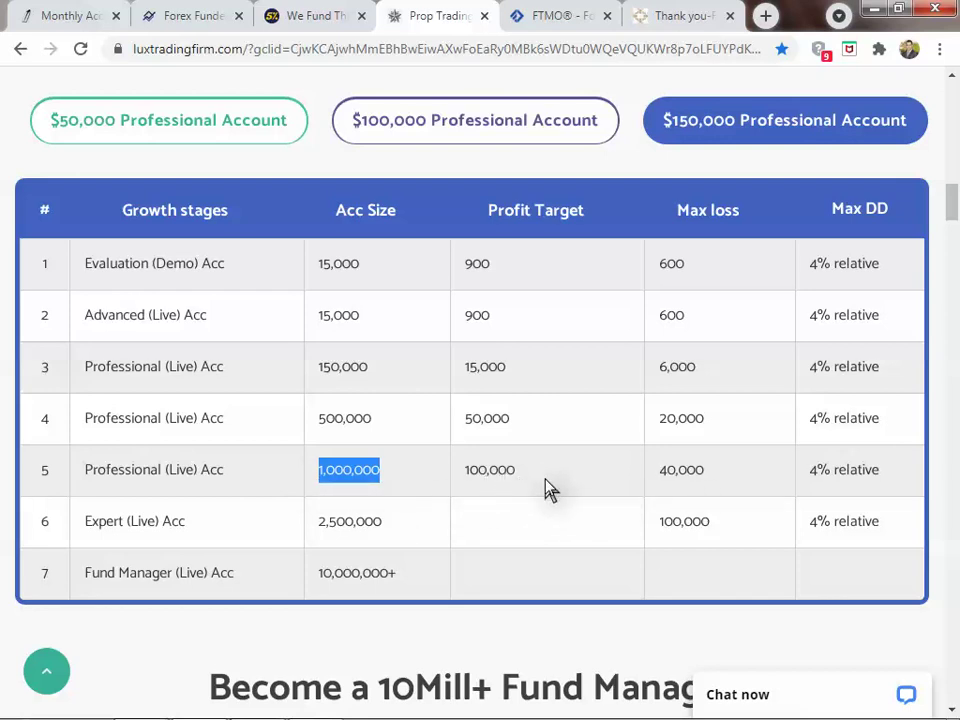
key("alt+Tab")
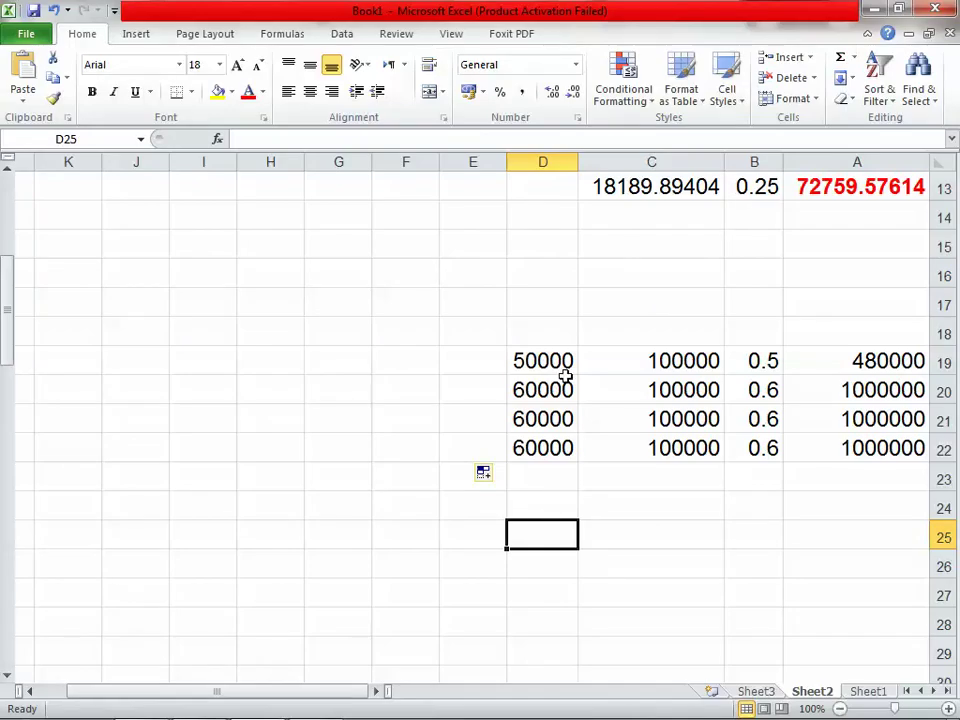
- Examine the column C amounts and the column D formulas in rows 19 to 21
left_click(655, 364)
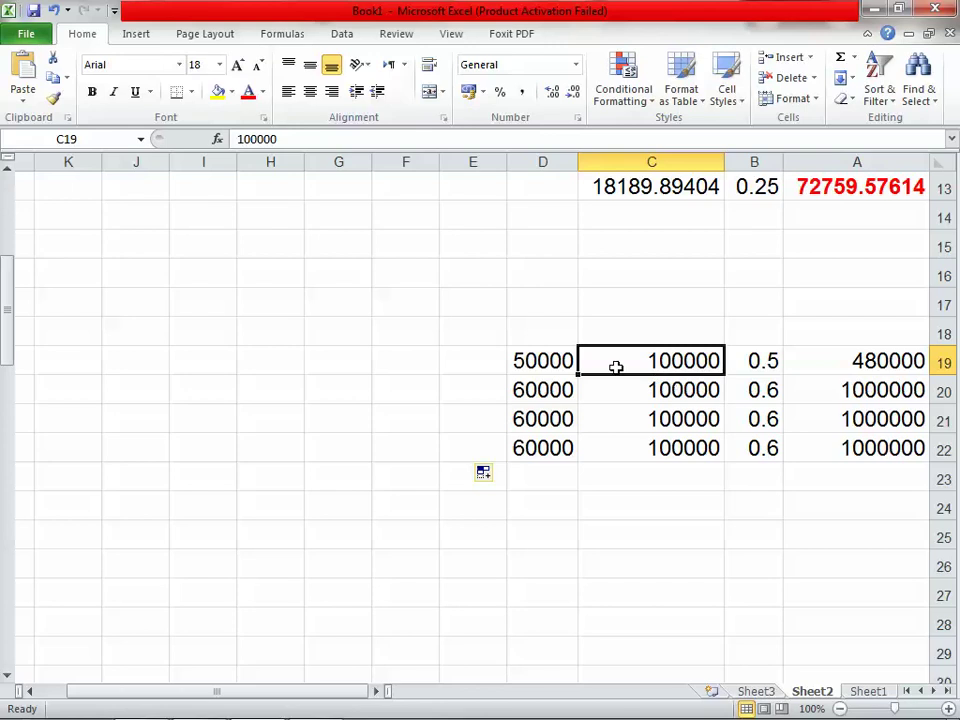
left_click(537, 368)
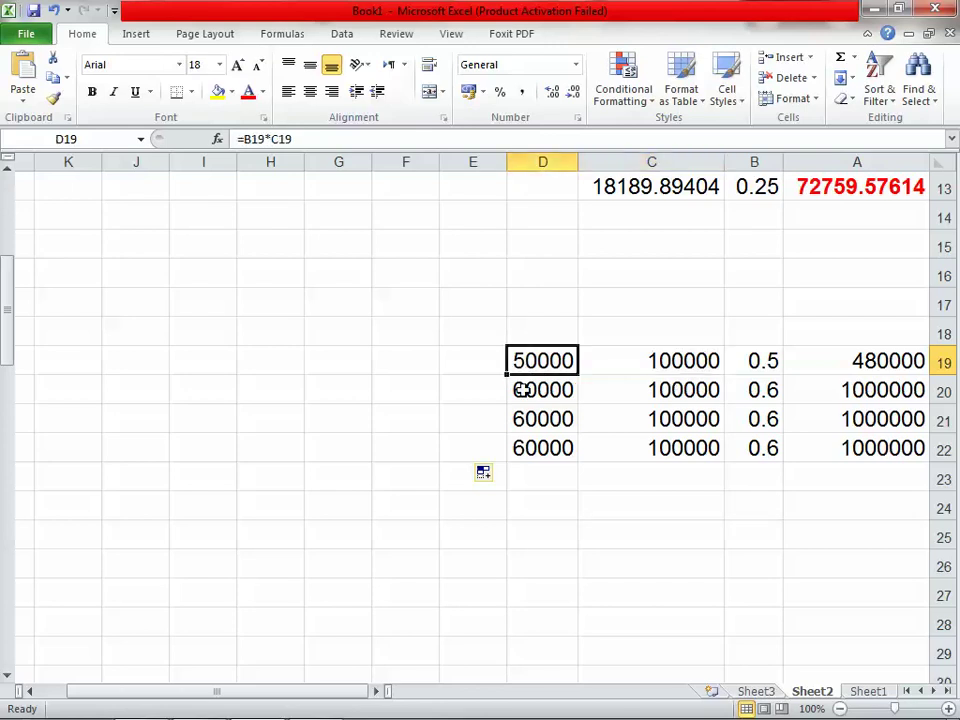
left_click(683, 398)
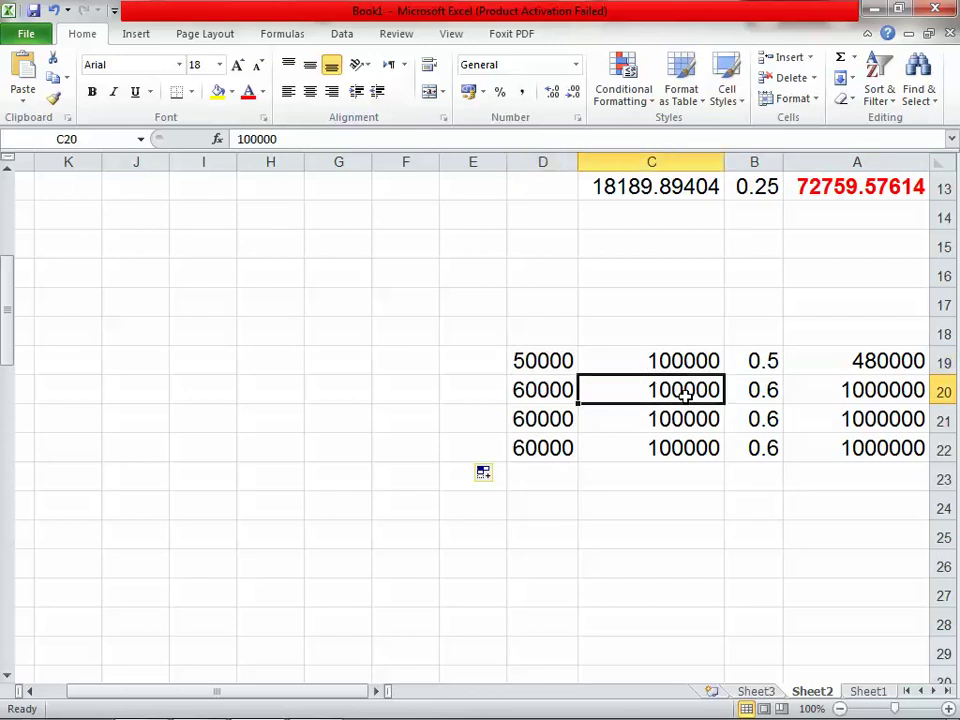
left_click(537, 395)
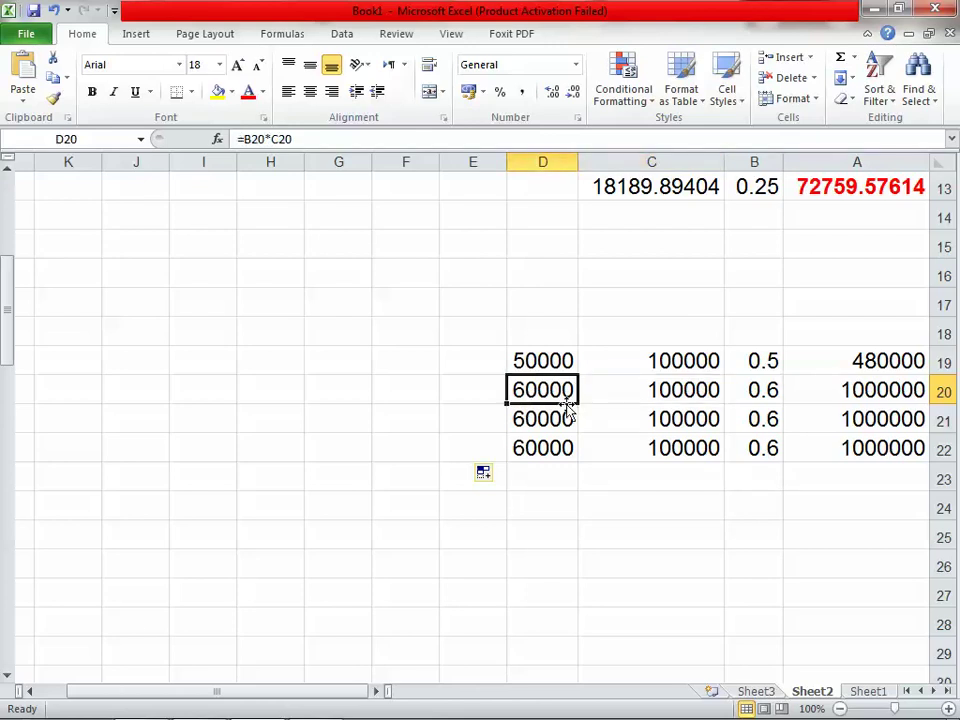
left_click(677, 422)
left_click(572, 425)
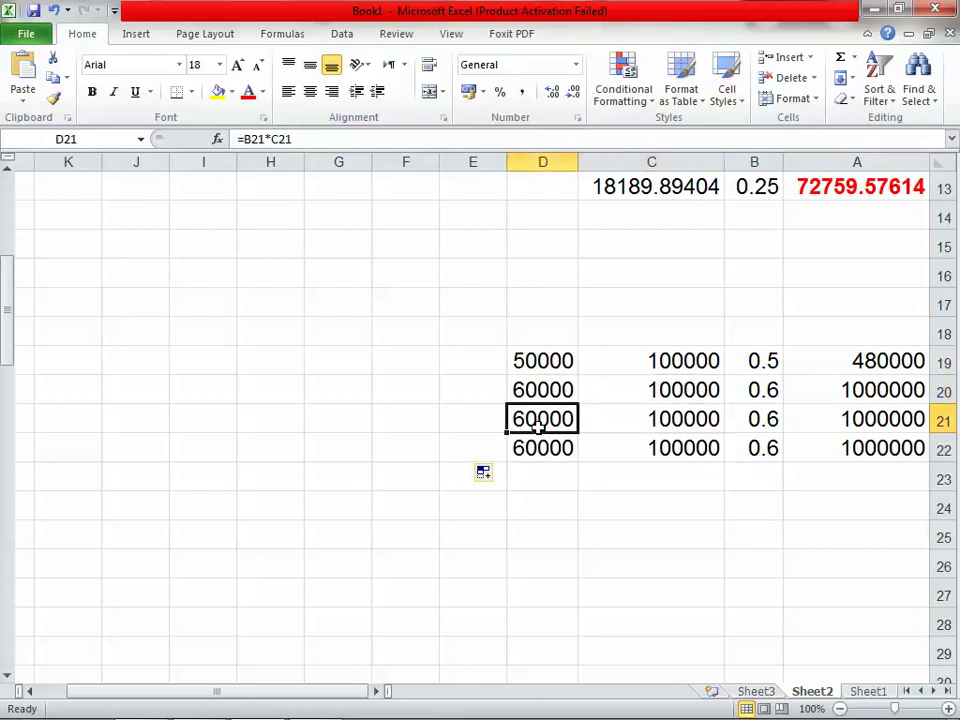
- Set the profit share rate in cell B22 to 0.65
left_click(760, 450)
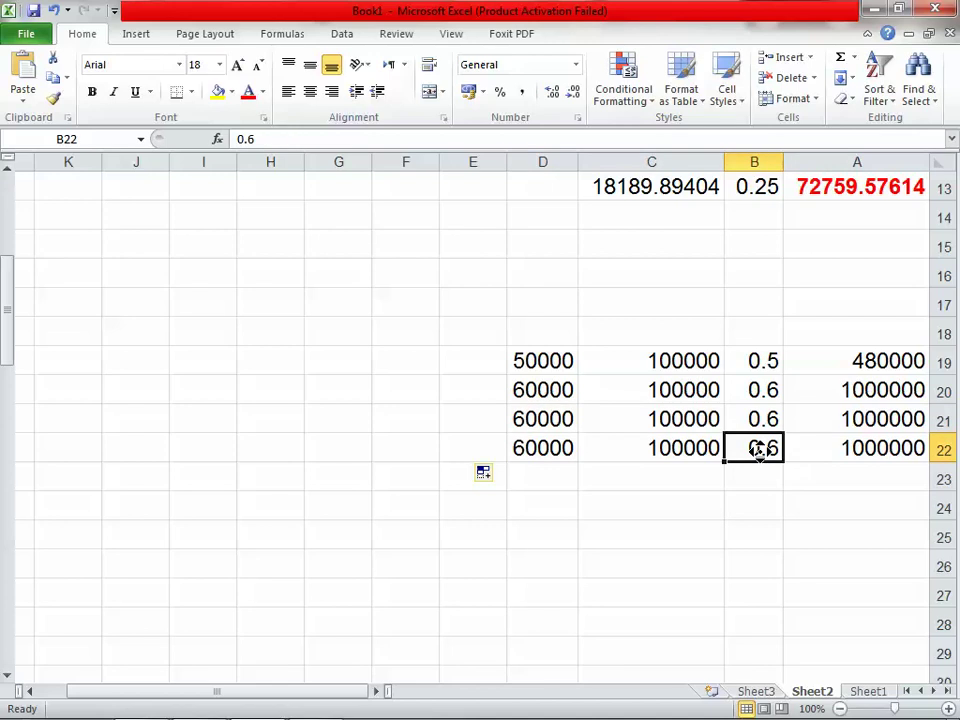
double_click(760, 450)
left_click_drag(766, 450, 779, 450)
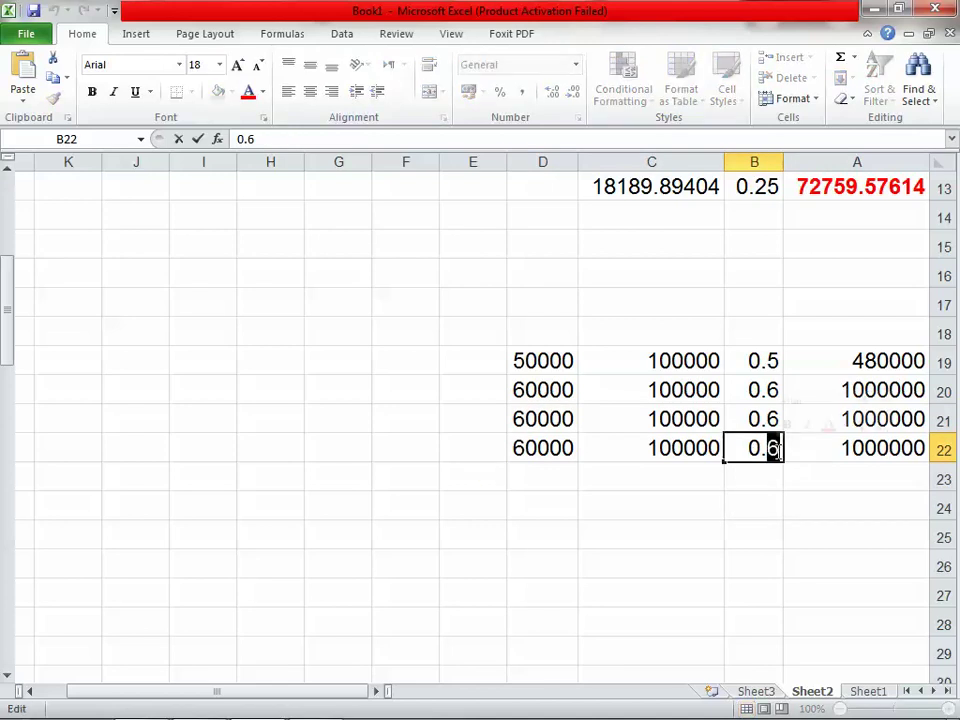
type("65")
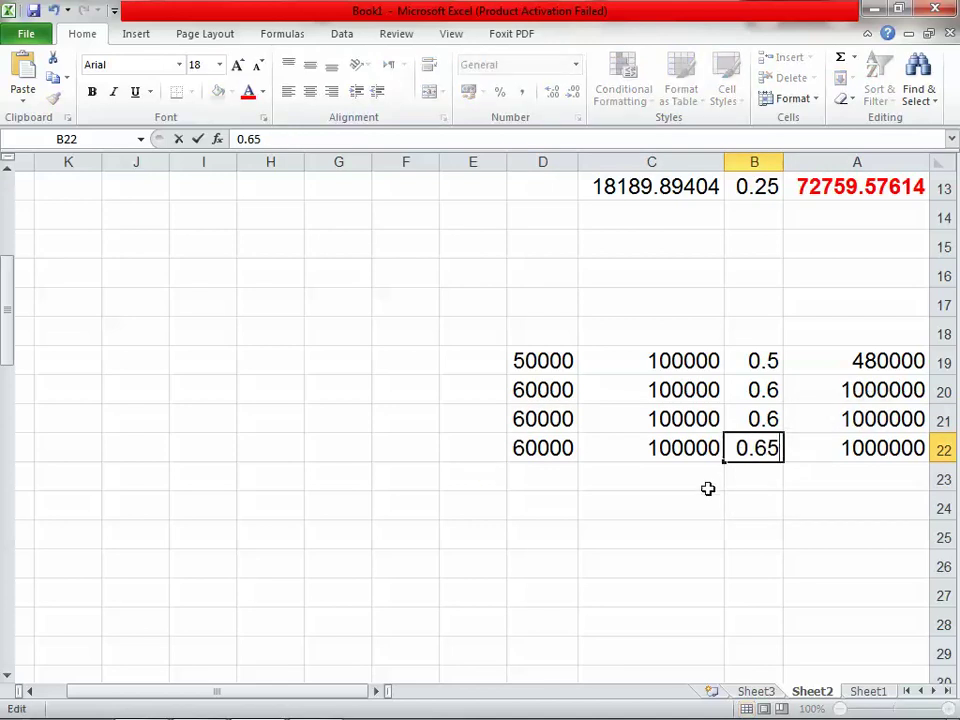
left_click(641, 476)
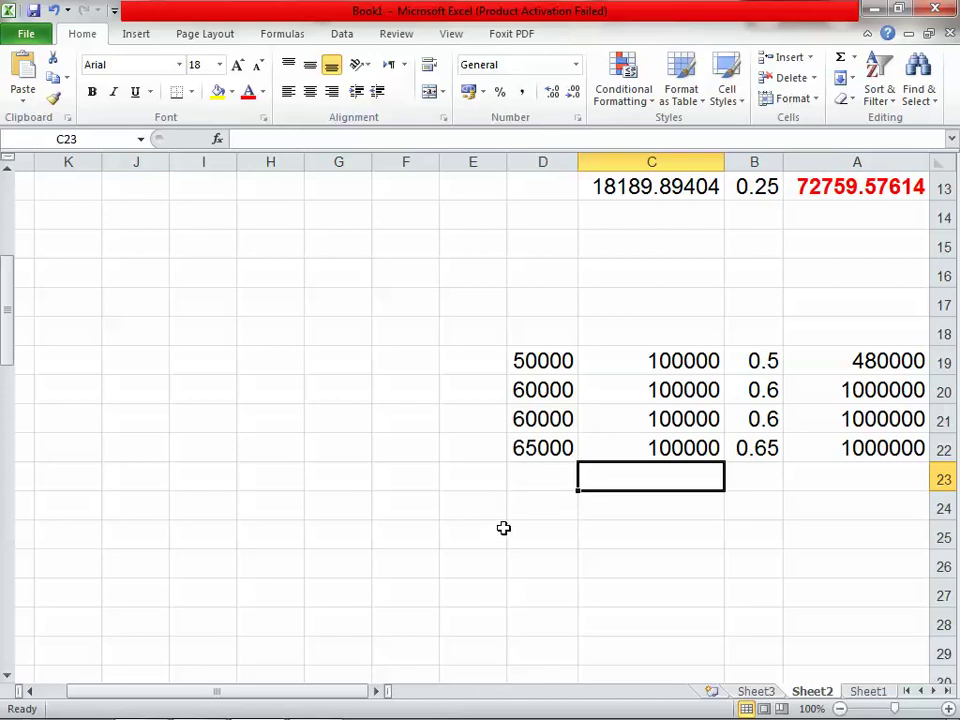
- Check the amounts in cells C19 to C22 one after another
left_click(527, 507)
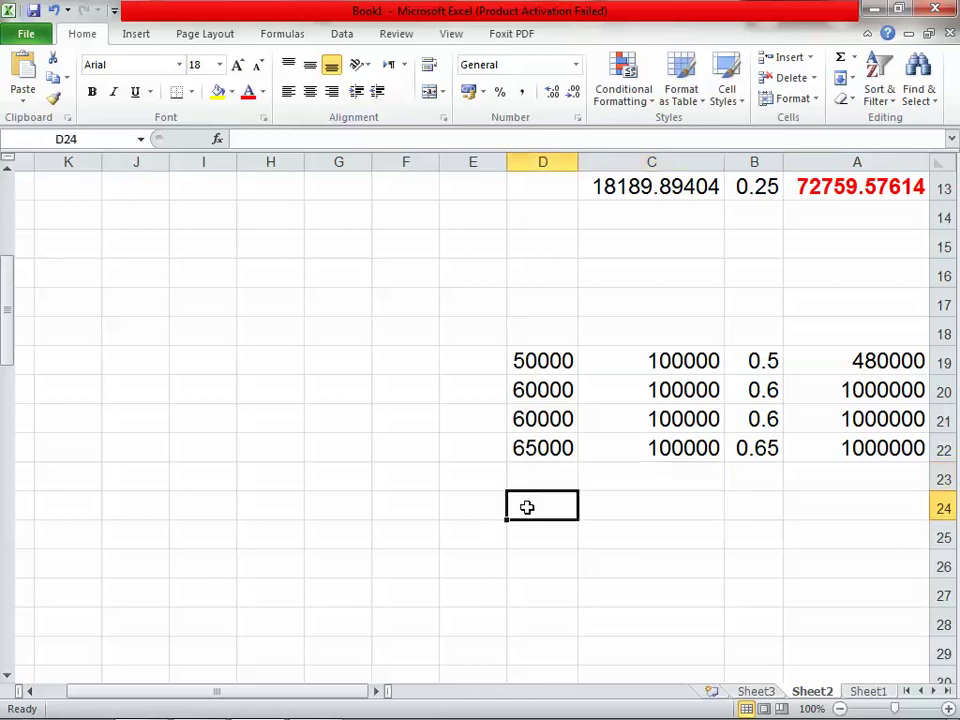
left_click(659, 365)
left_click(660, 394)
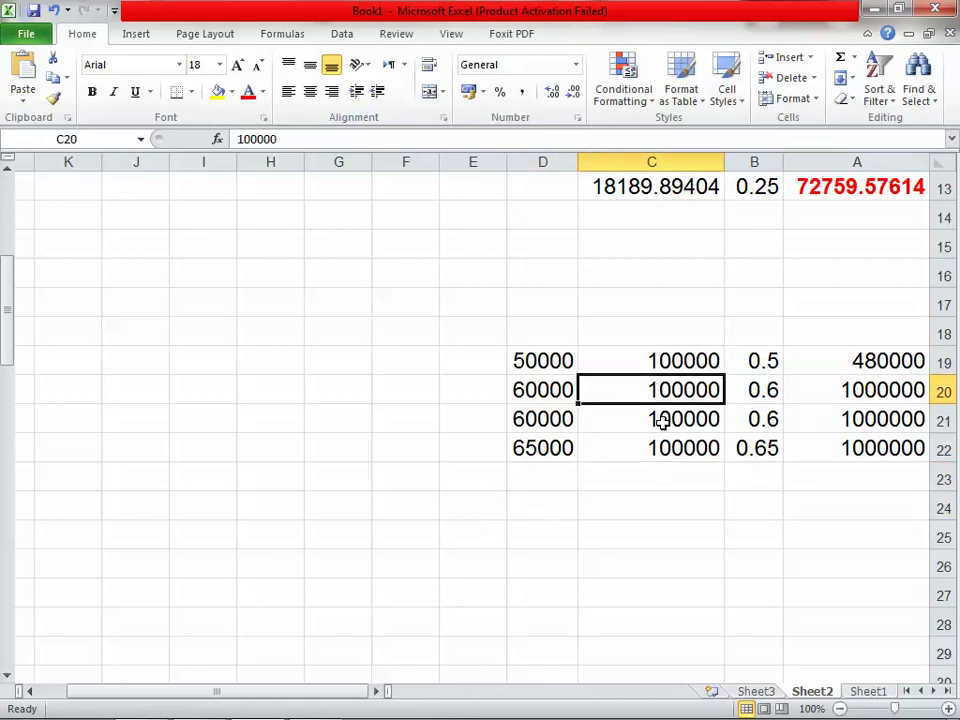
left_click(661, 422)
left_click(665, 450)
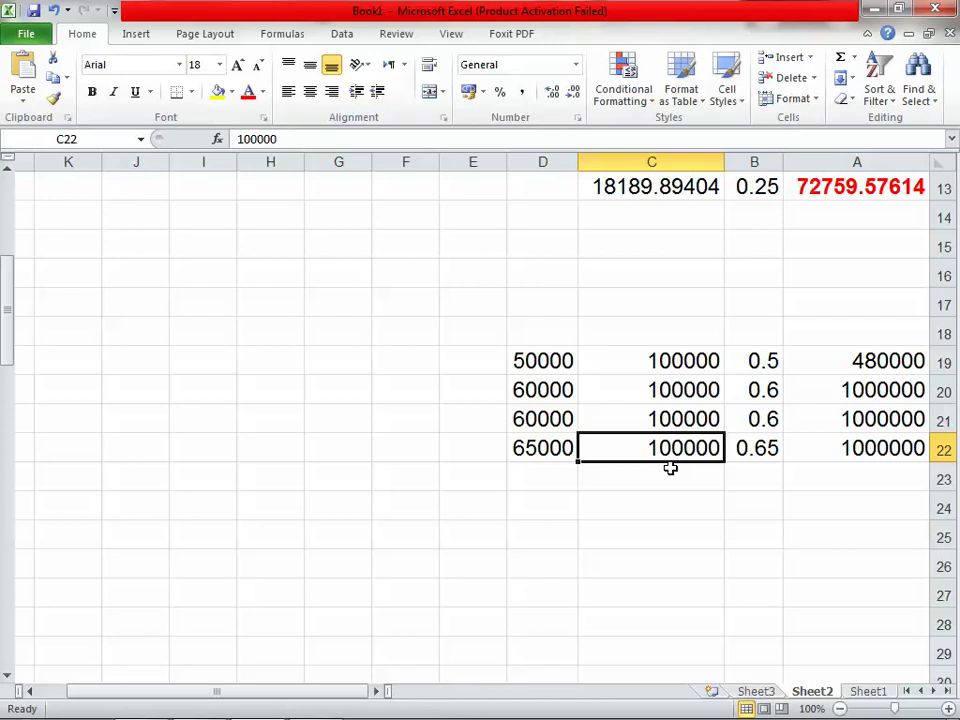
- Review the account size in cell A19 and the amounts in cells C19 to C21
left_click(850, 368)
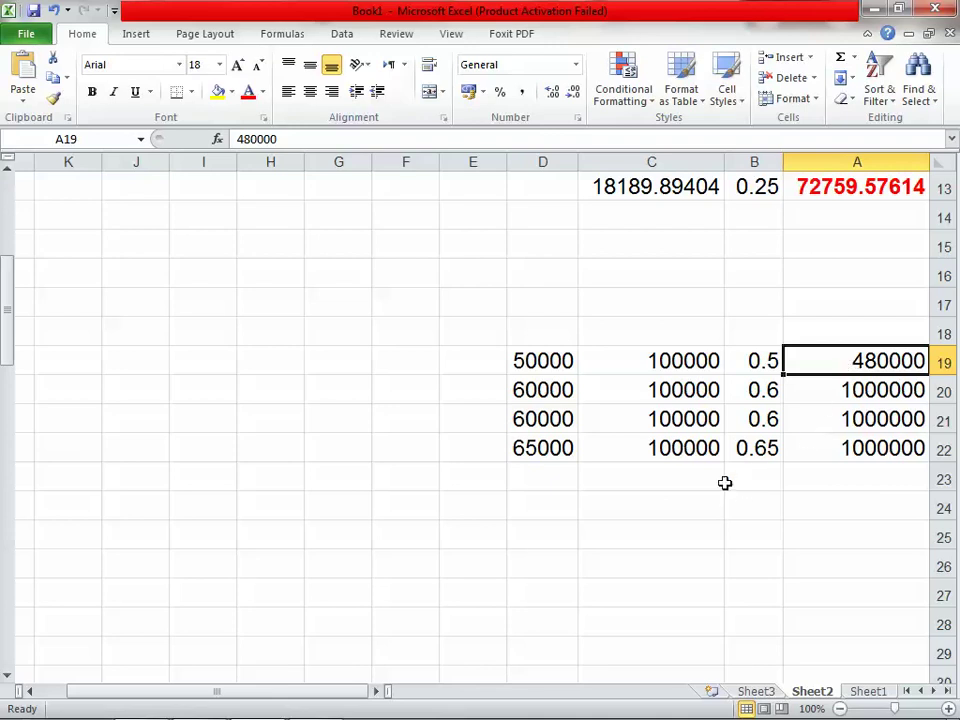
left_click(689, 362)
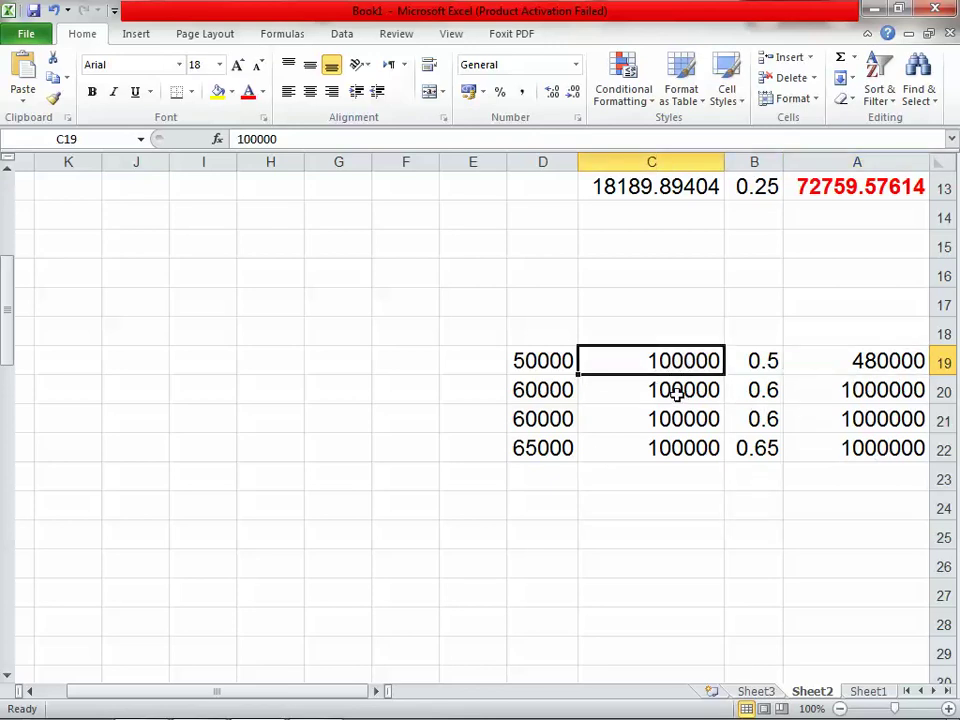
left_click(679, 396)
left_click(683, 422)
left_click(679, 466)
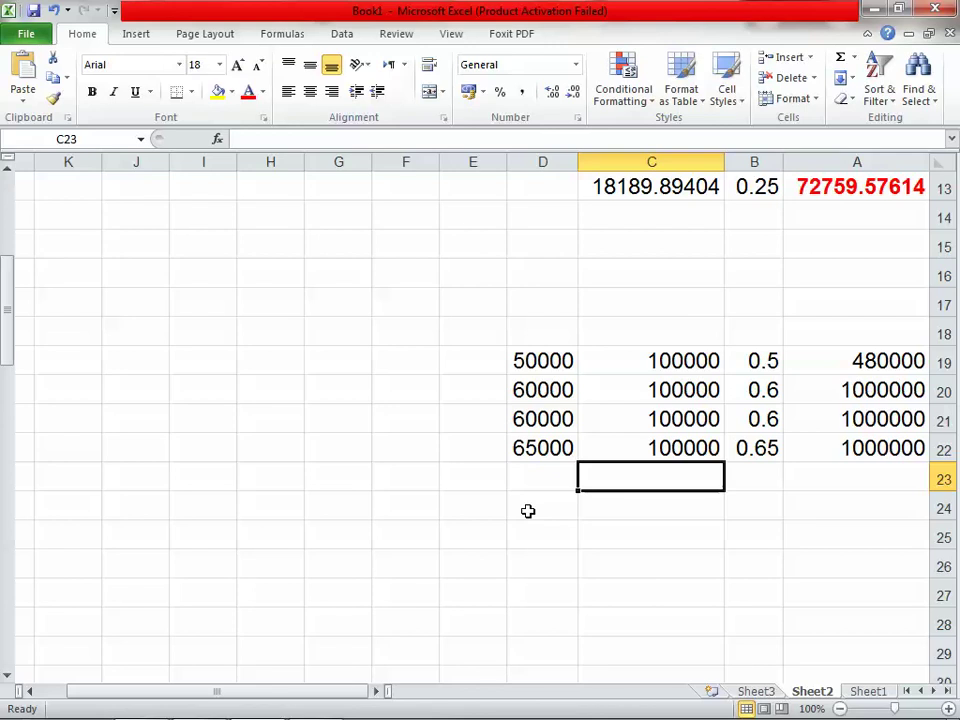
- Set the starting balance in cell A1 of the growth table to 1000
scroll(528, 511, "up", 4)
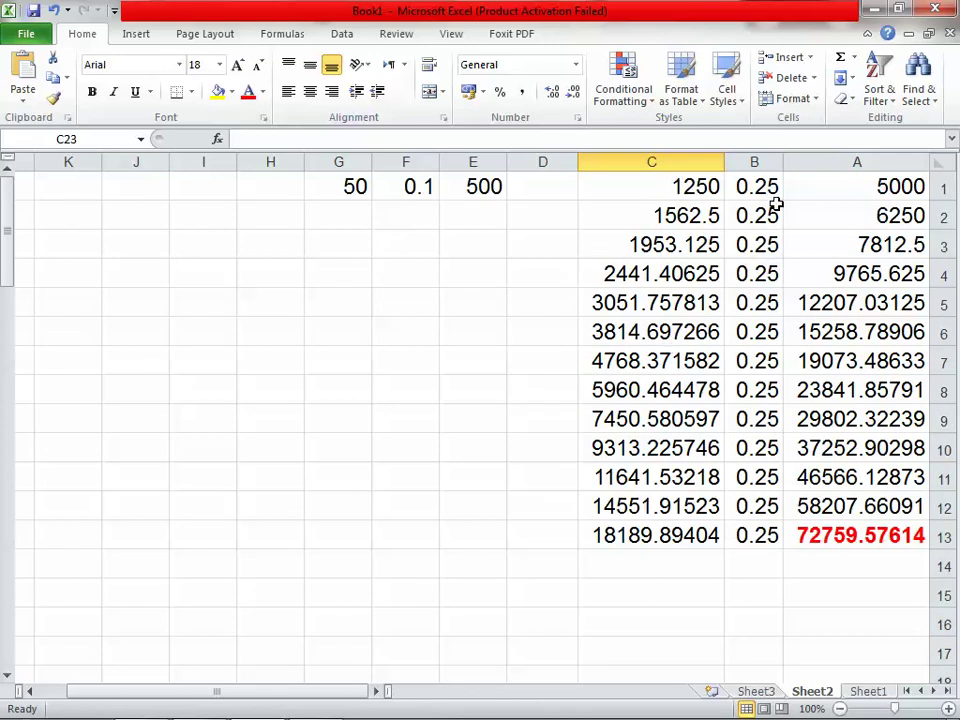
left_click(876, 195)
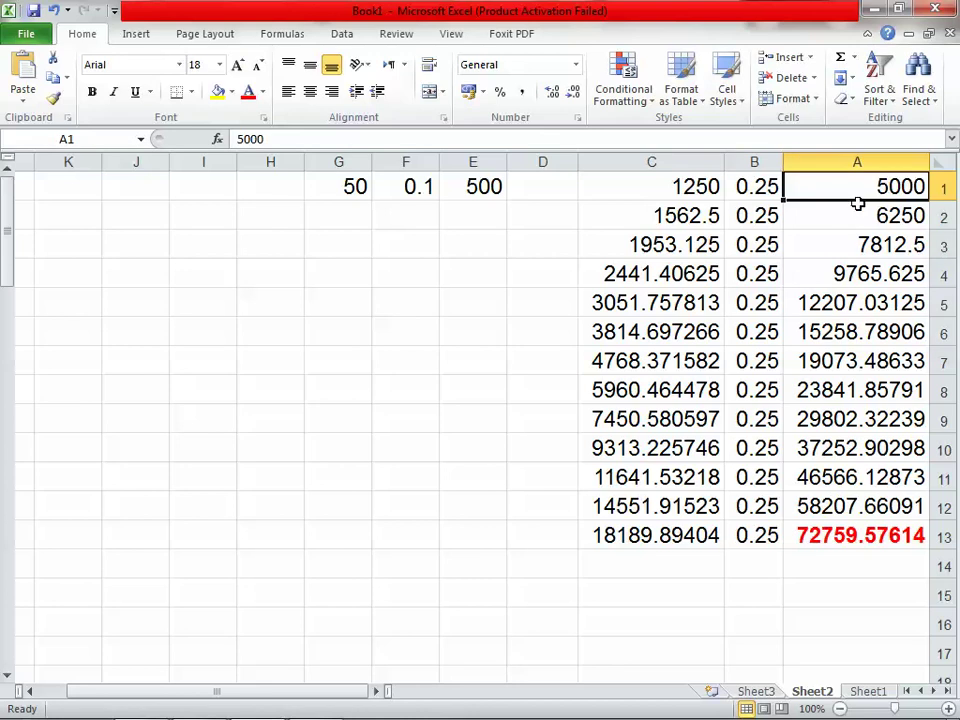
double_click(874, 188)
left_click_drag(874, 188, 889, 188)
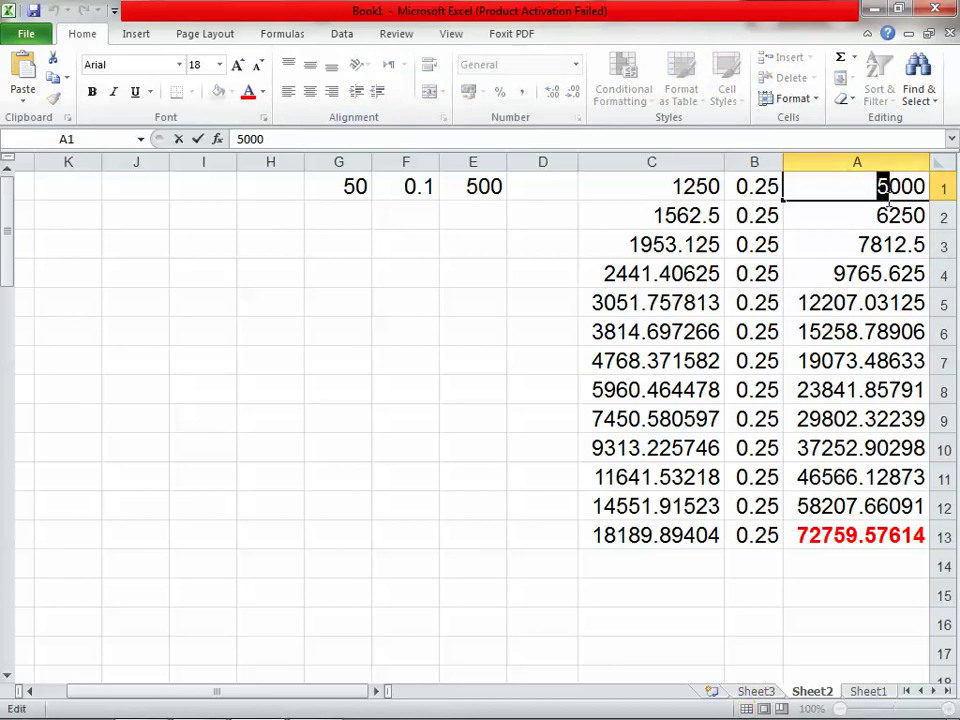
type("1")
key("Return")
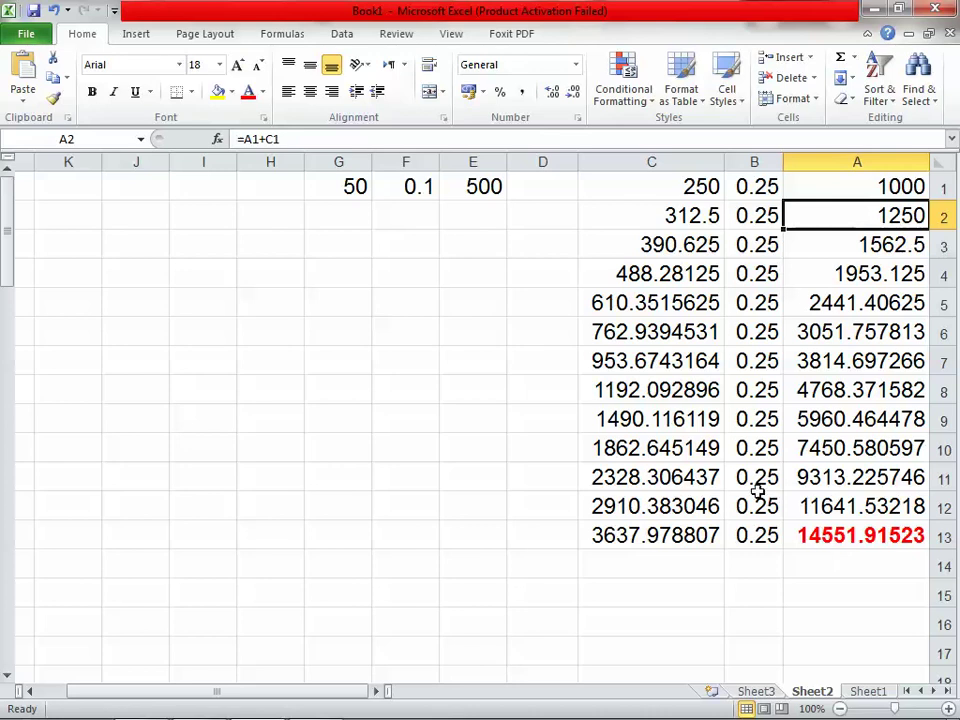
- Set the starting balance in cell A1 of the growth table to 500
scroll(757, 490, "down", 2)
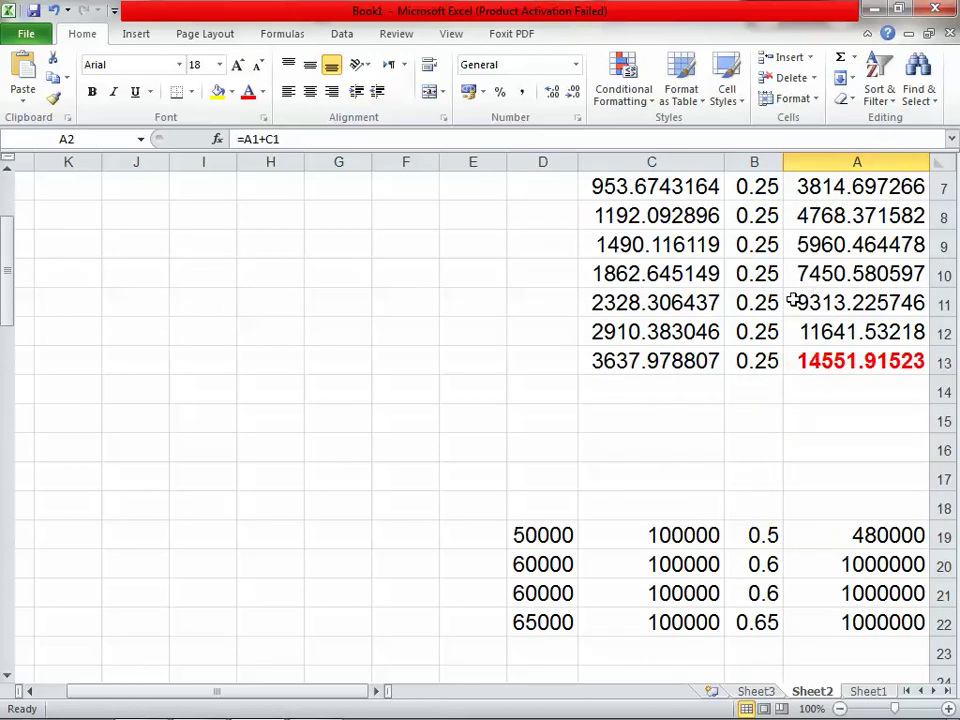
scroll(793, 300, "up", 2)
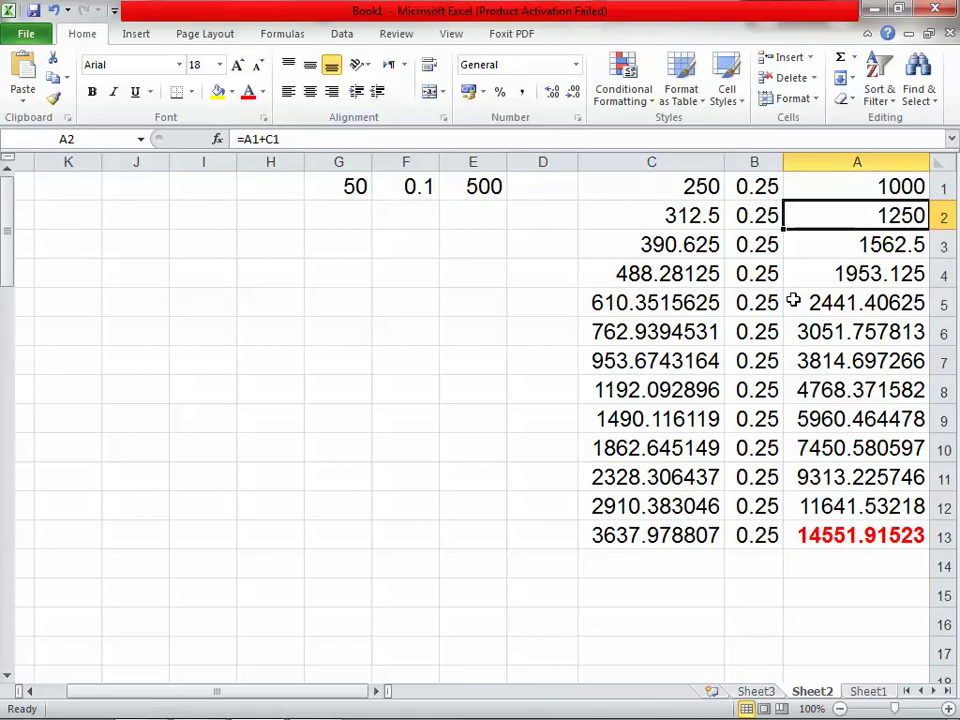
left_click(878, 187)
double_click(878, 187)
left_click_drag(878, 187, 918, 195)
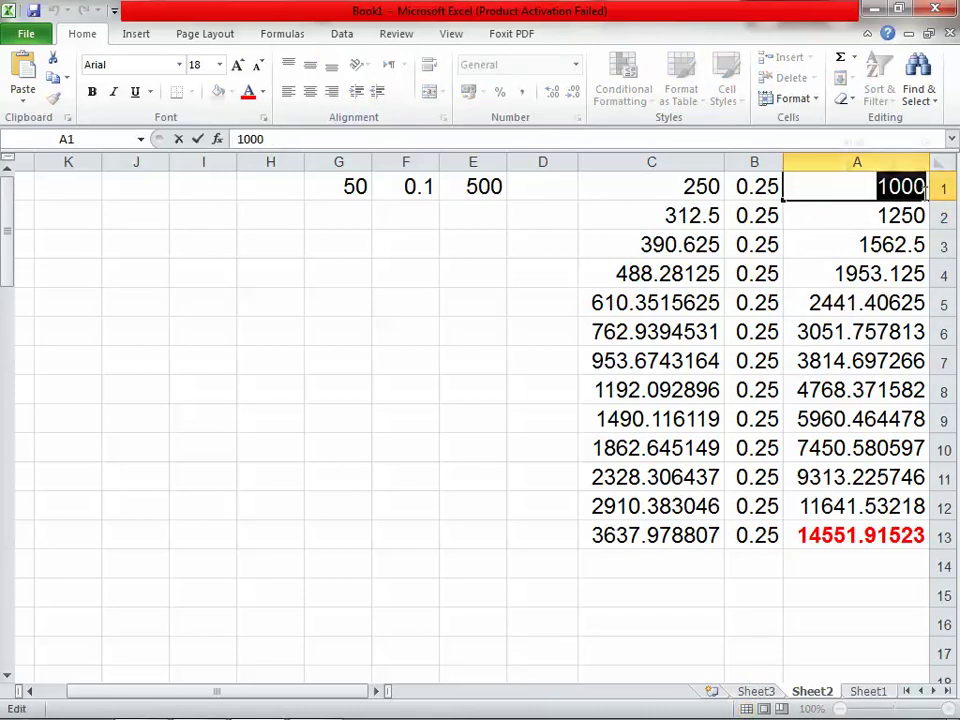
type("500")
key("Return")
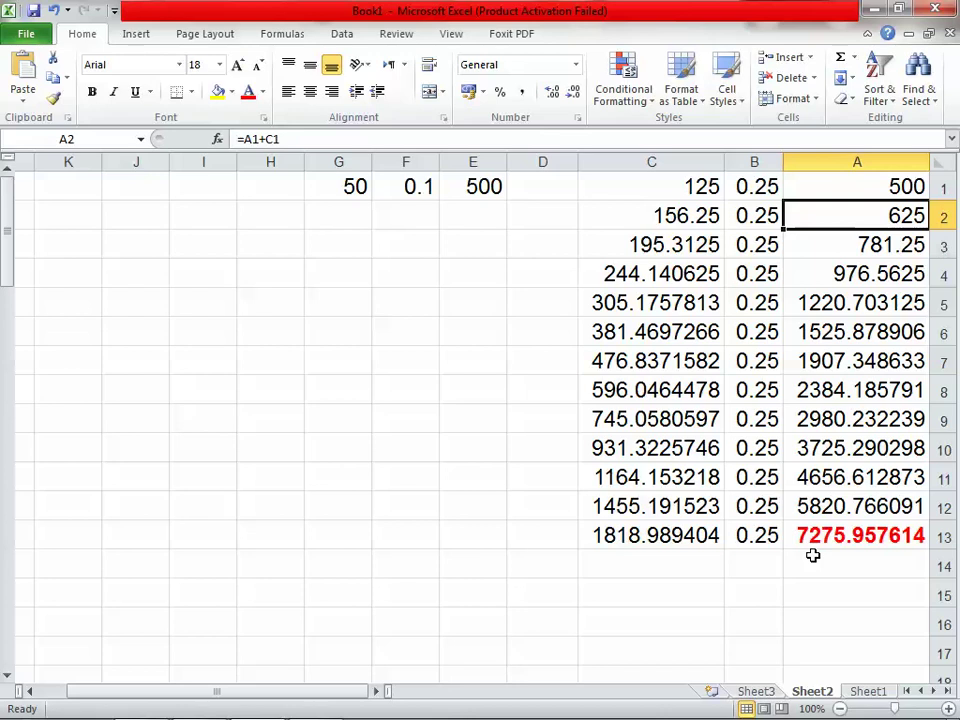
- Compare the profit share calculation in cell D21 with the growth table above it
scroll(590, 447, "down", 4)
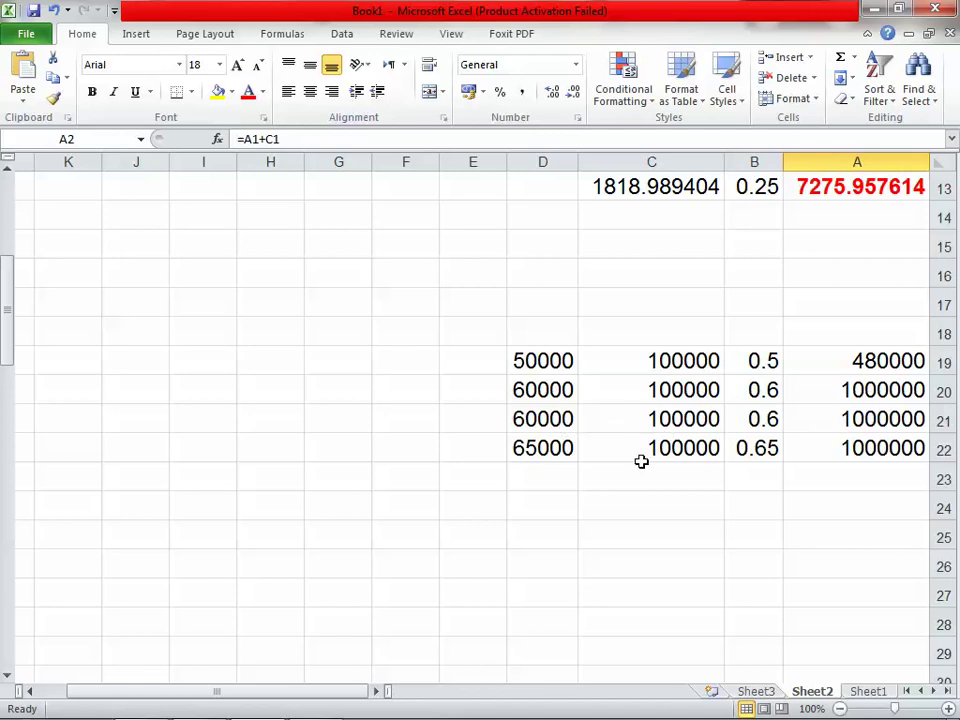
left_click(537, 423)
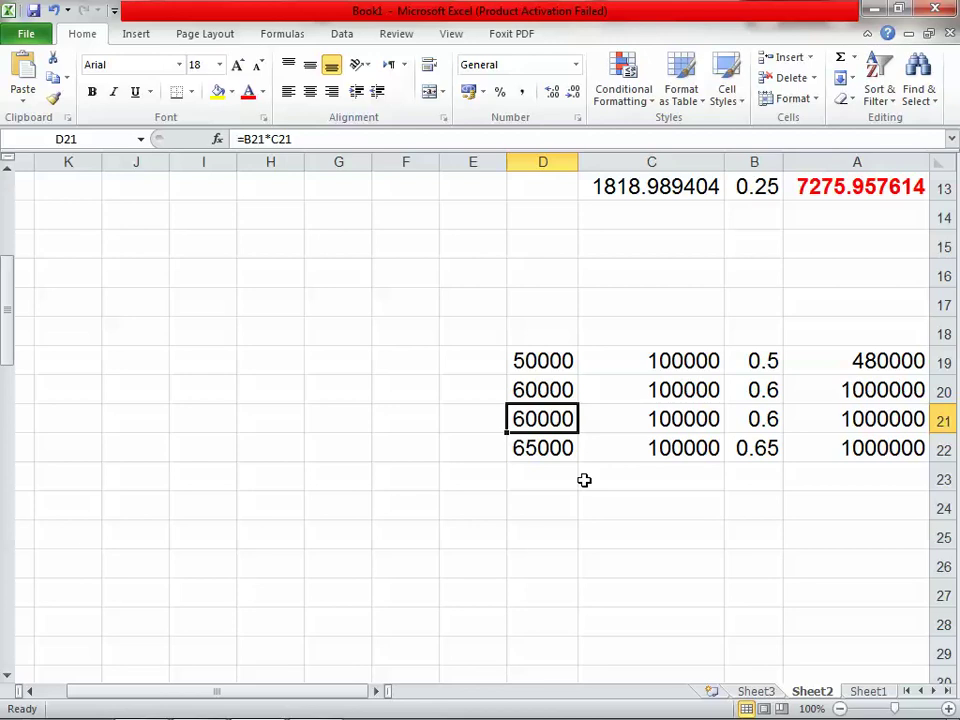
scroll(584, 480, "up", 3)
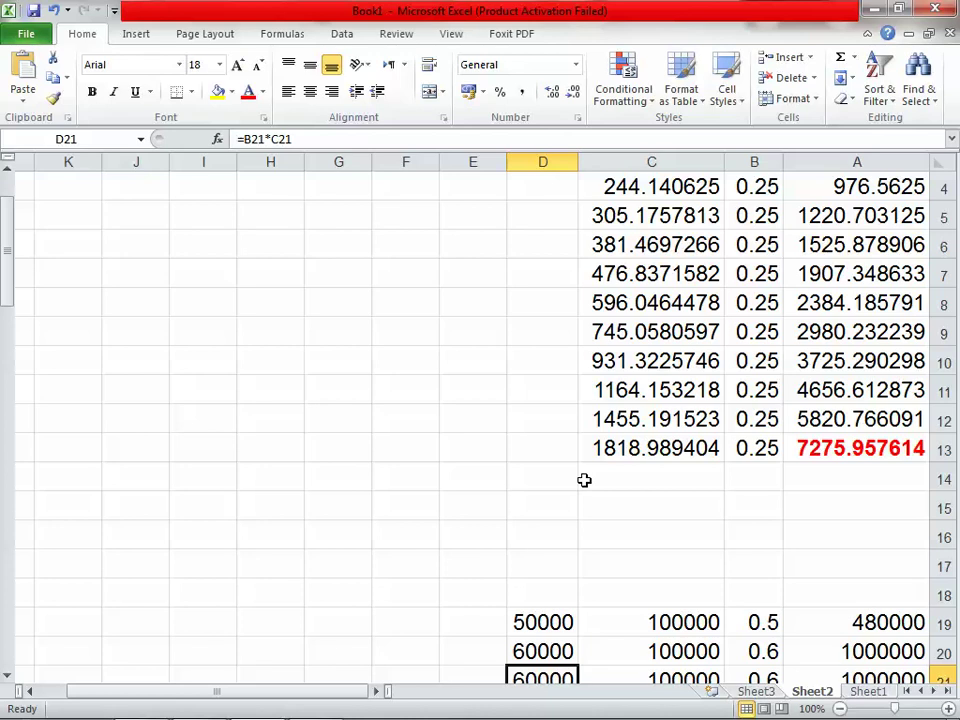
- Set the starting balance in cell A1 of the growth table to 100000
scroll(584, 480, "up", 1)
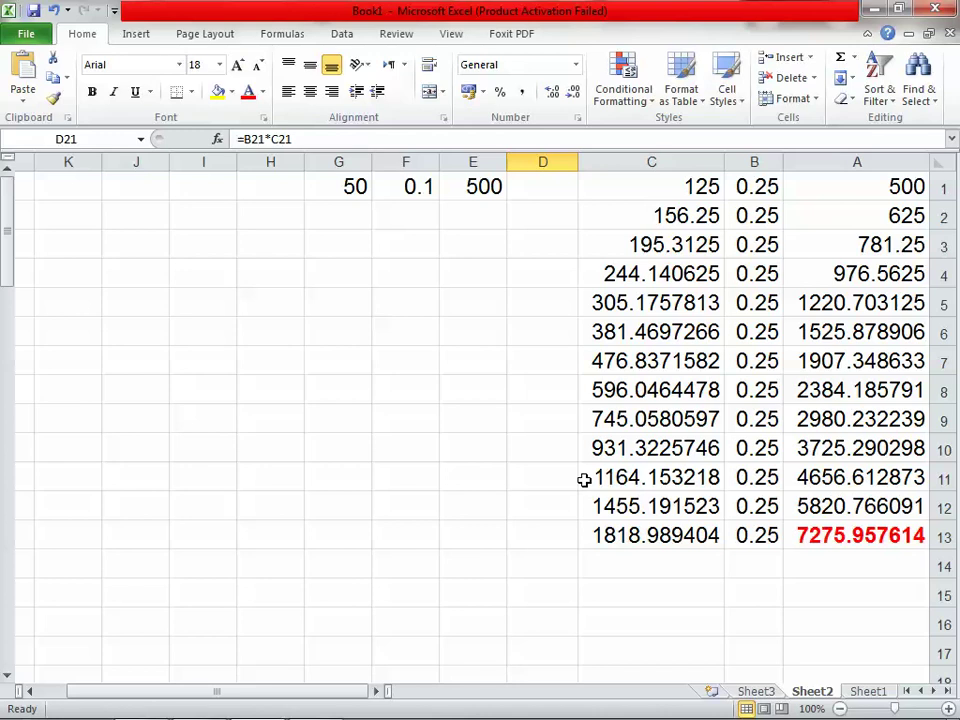
left_click(860, 195)
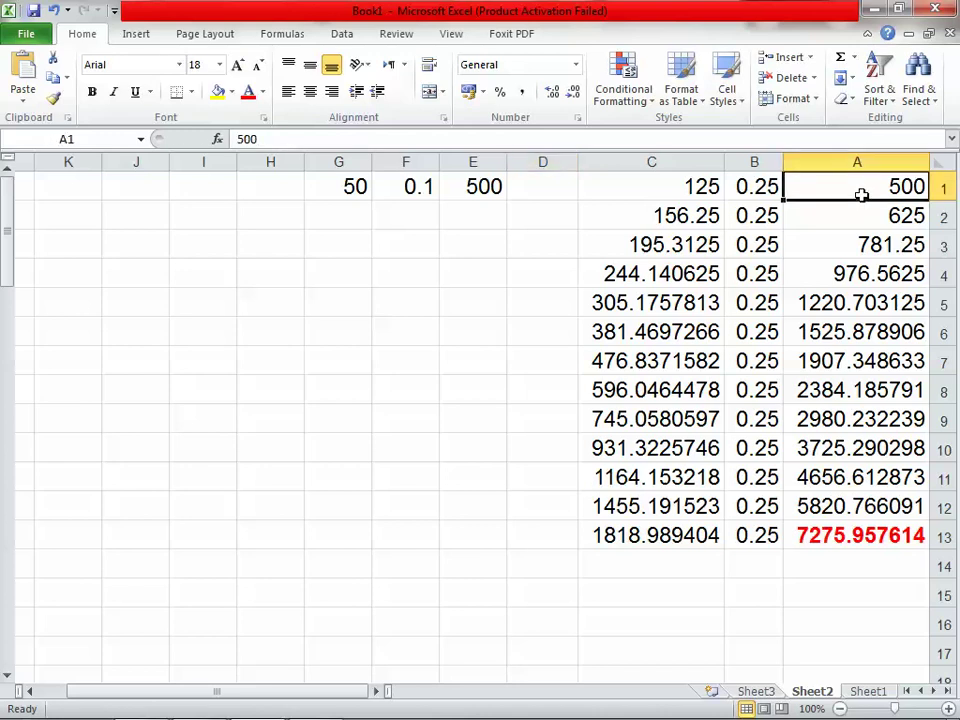
double_click(864, 193)
key("shift+End")
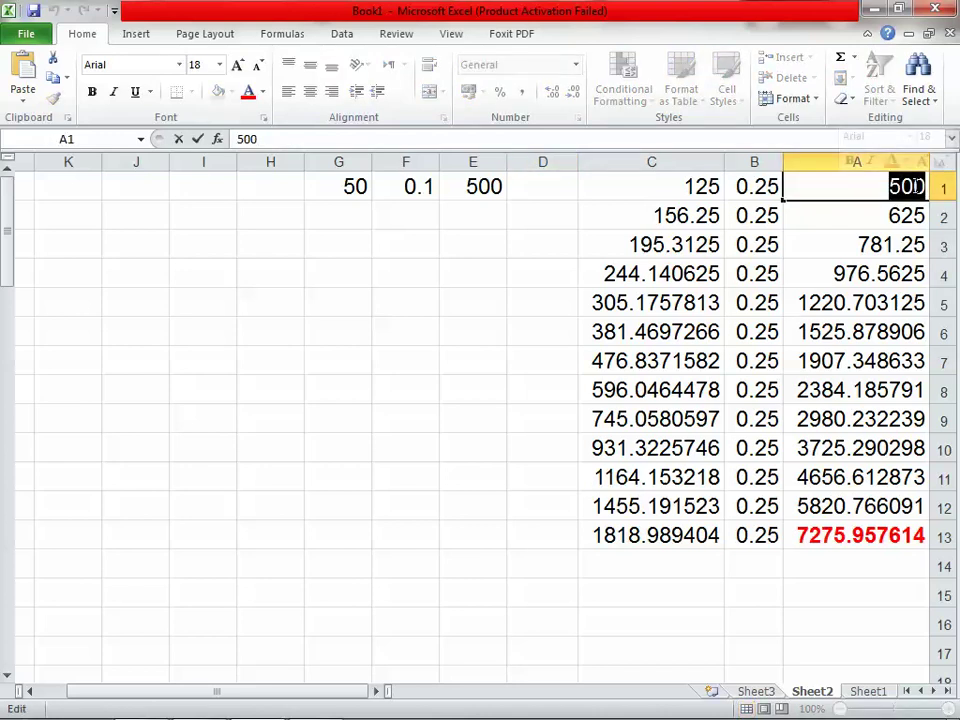
type("100000")
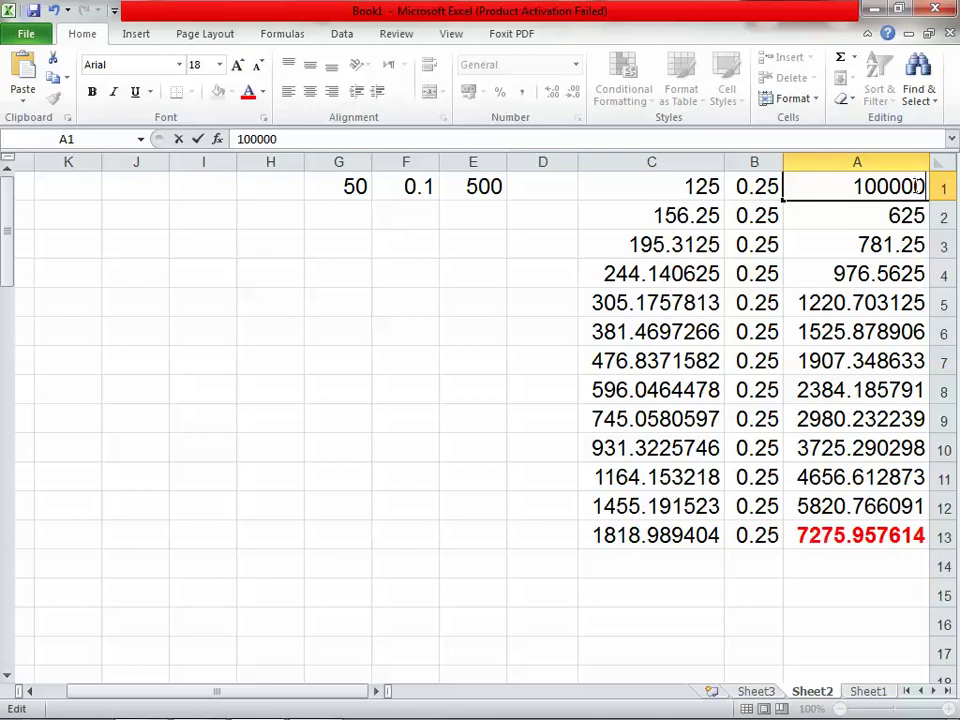
key("Return")
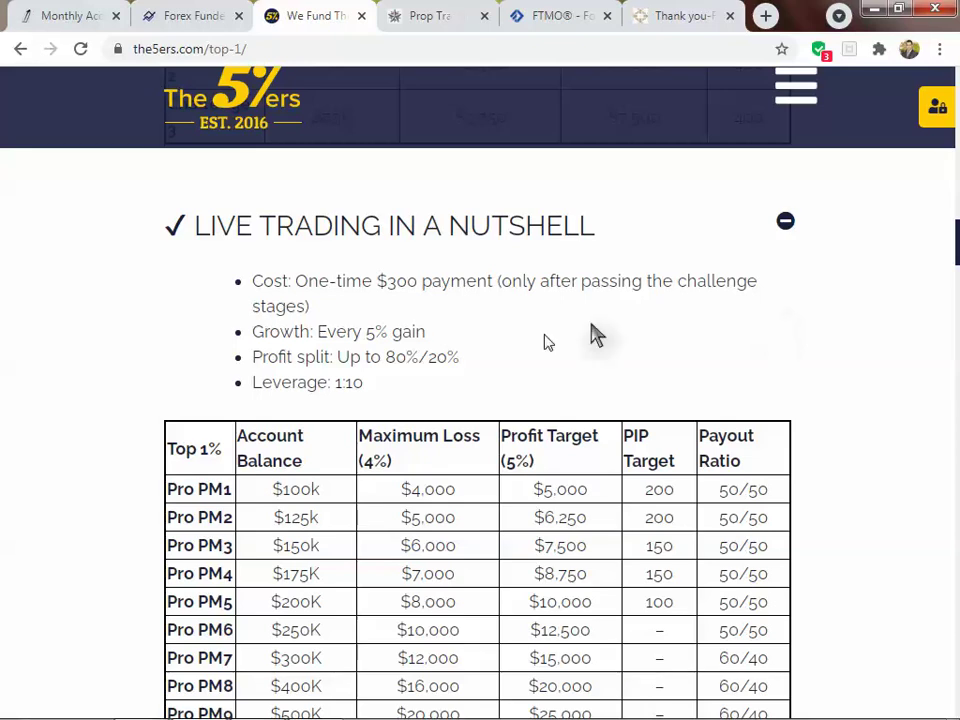
- On The5ers page in the browser, highlight Pro PM1's $100k account balance, $4,000 maximum loss and $5,000 profit target
left_click_drag(330, 490, 272, 489)
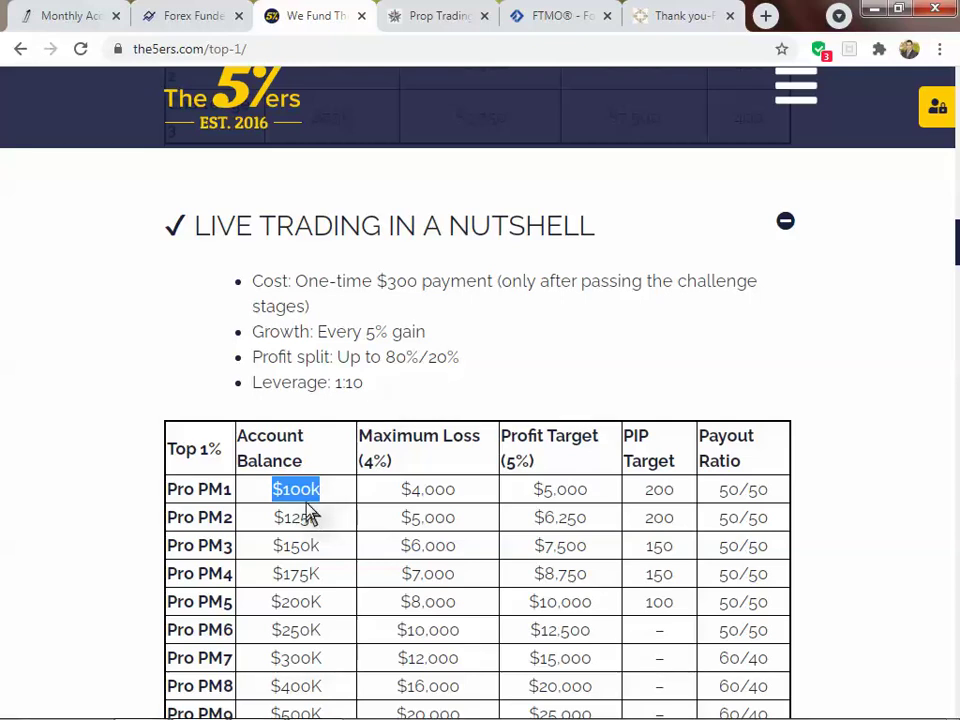
double_click(440, 491)
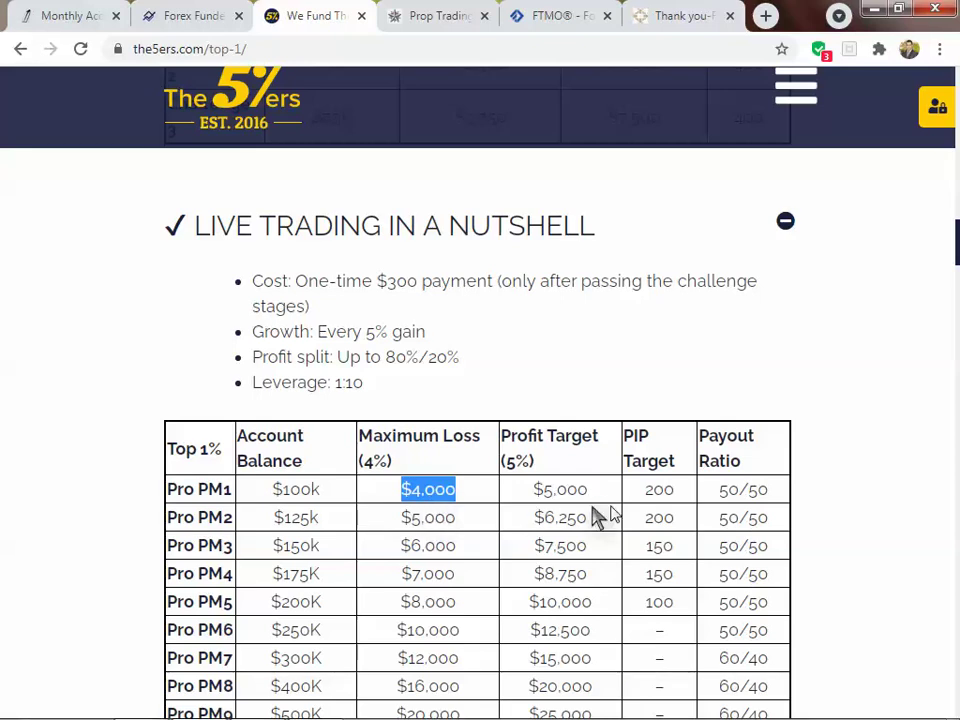
double_click(553, 490)
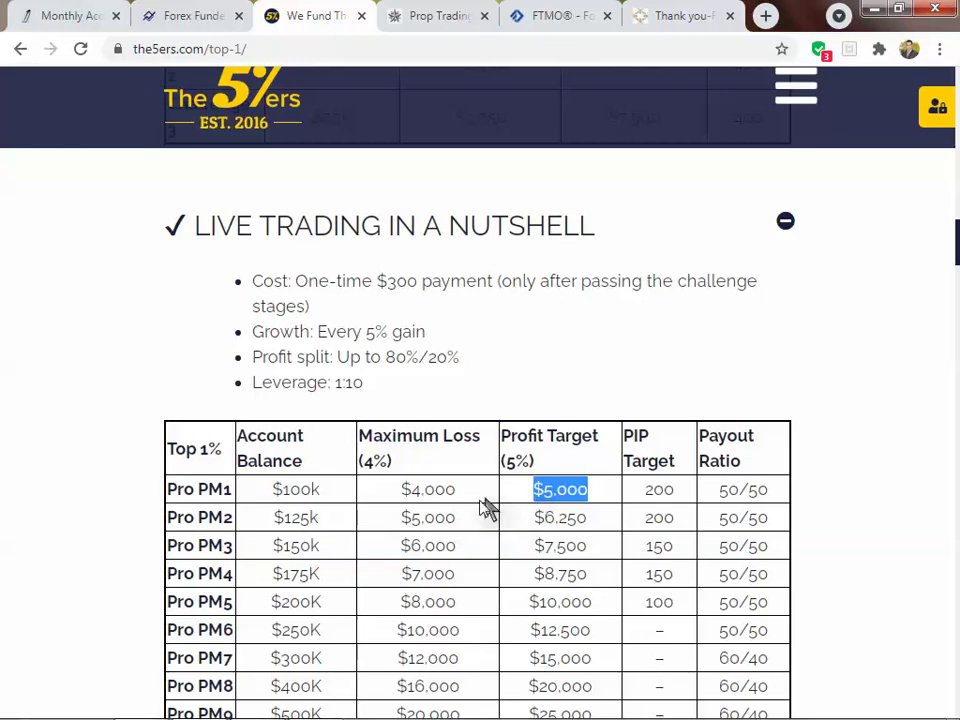
left_click_drag(475, 495, 402, 501)
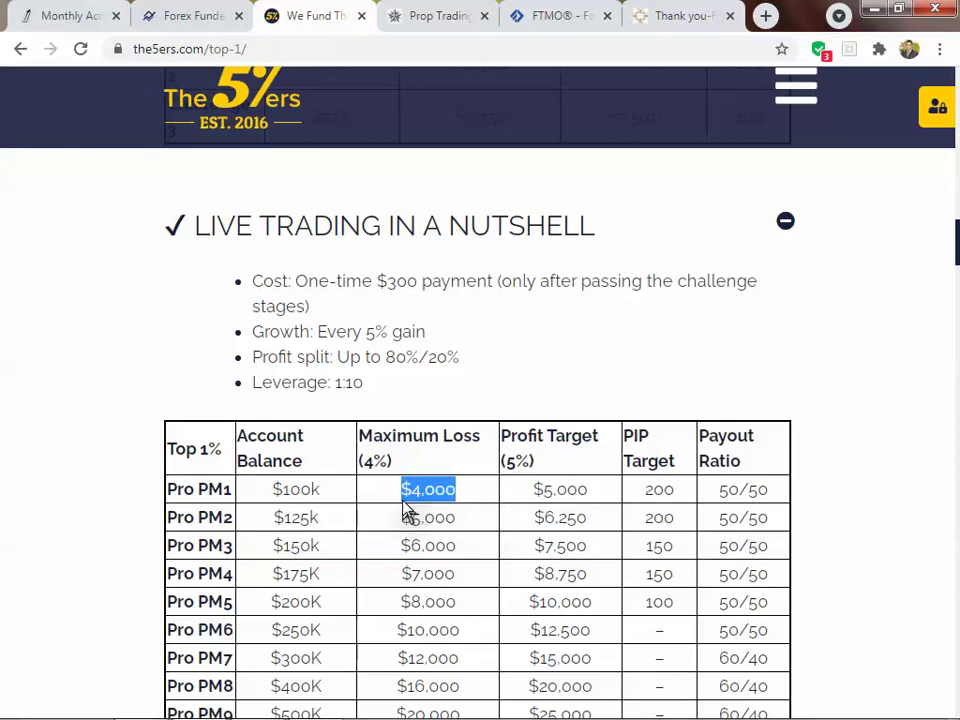